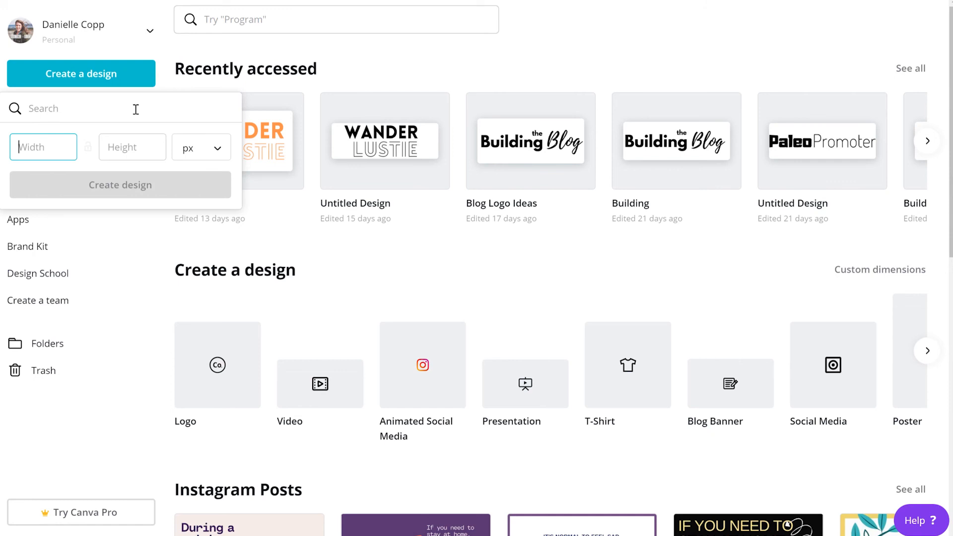
Create a blank custom design of 512 × 512 px and collapse the side panel.
{"action": "type", "text": "512"}
{"action": "left_click", "coordinate": [128, 144]}
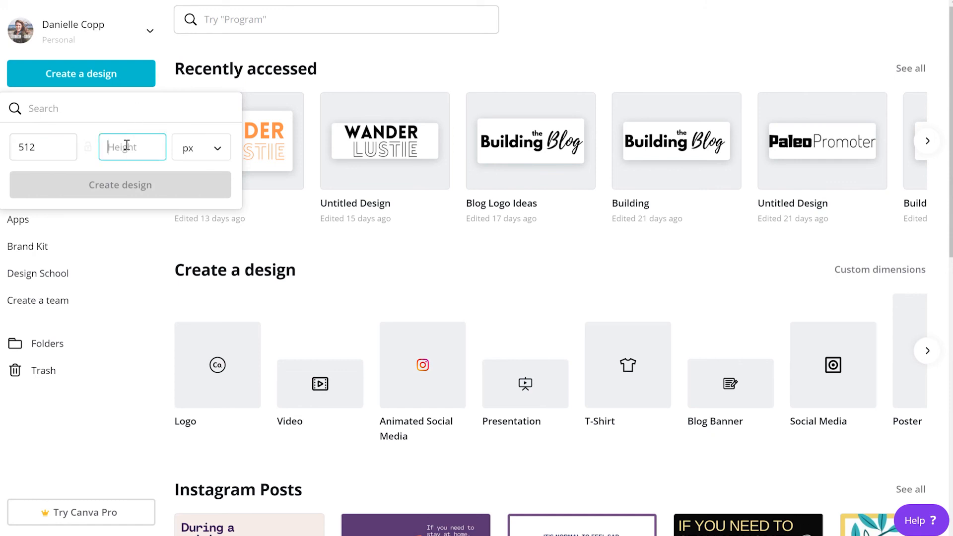
{"action": "type", "text": "512"}
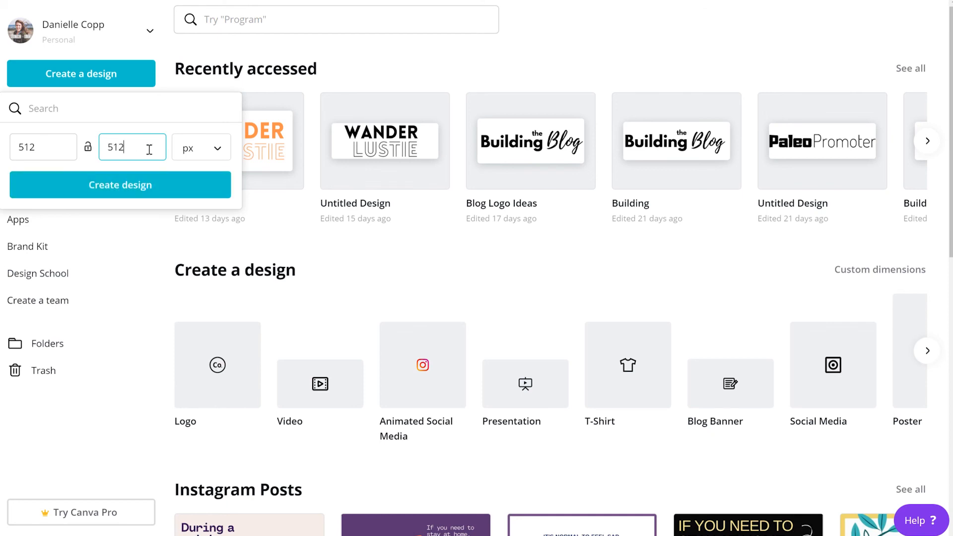
{"action": "left_click", "coordinate": [185, 188]}
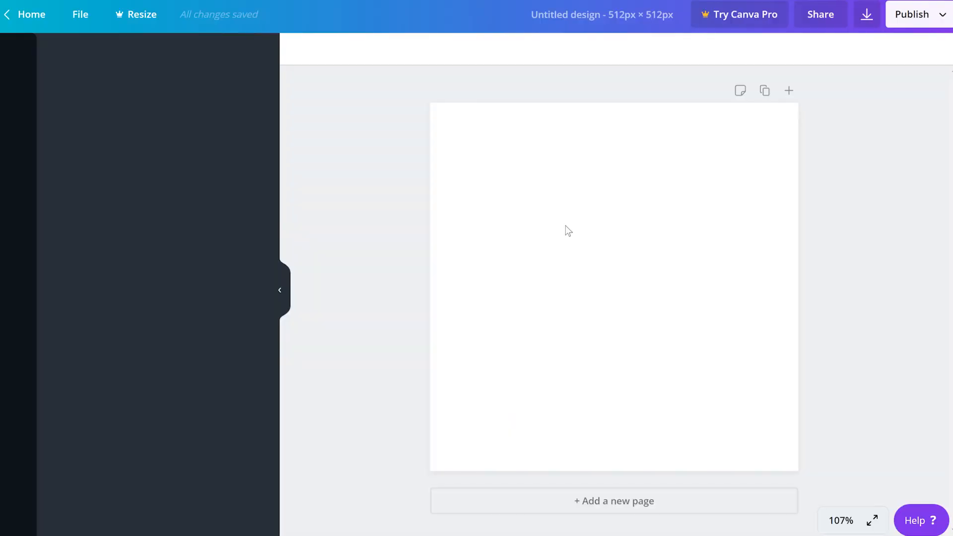
{"action": "left_click", "coordinate": [280, 290]}
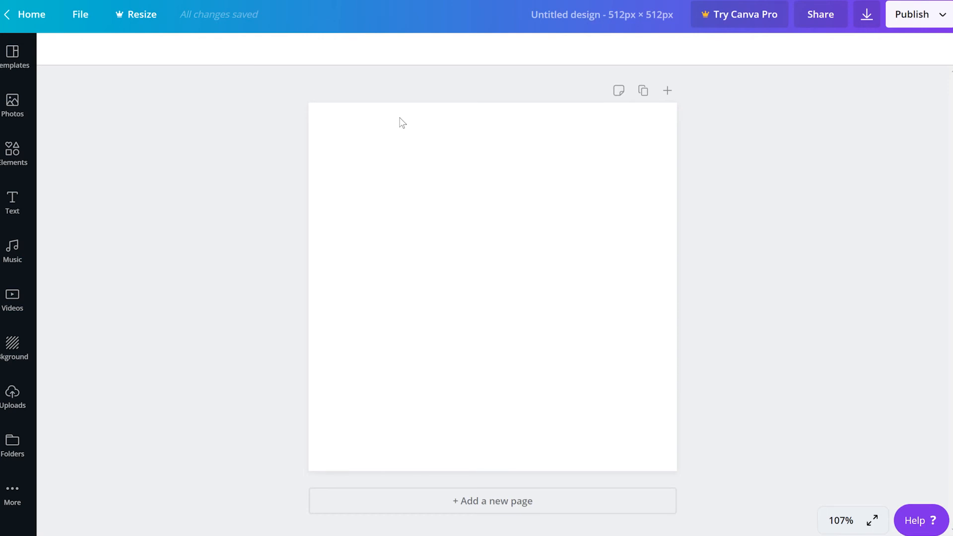
Set the page's background colour to #ff7a57.
{"action": "left_click", "coordinate": [495, 277]}
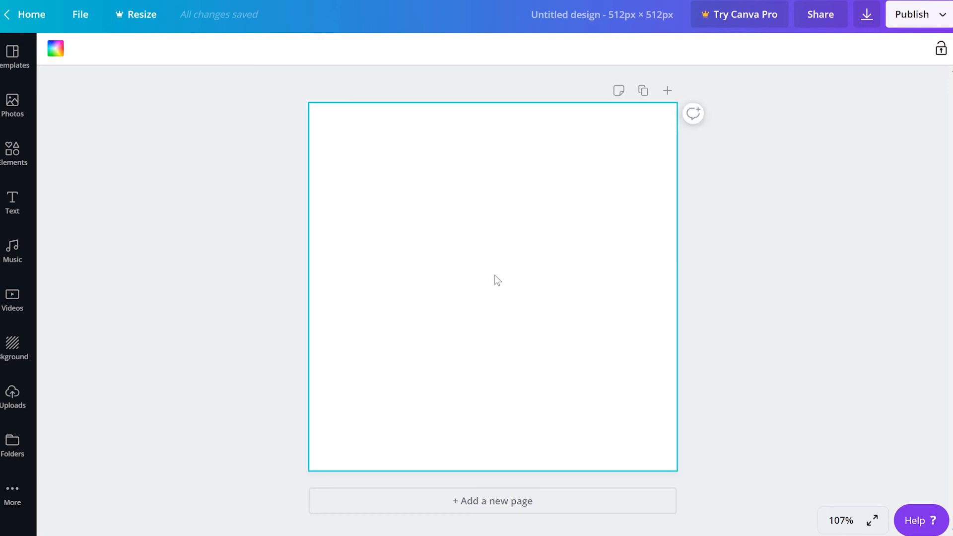
{"action": "left_click", "coordinate": [56, 49]}
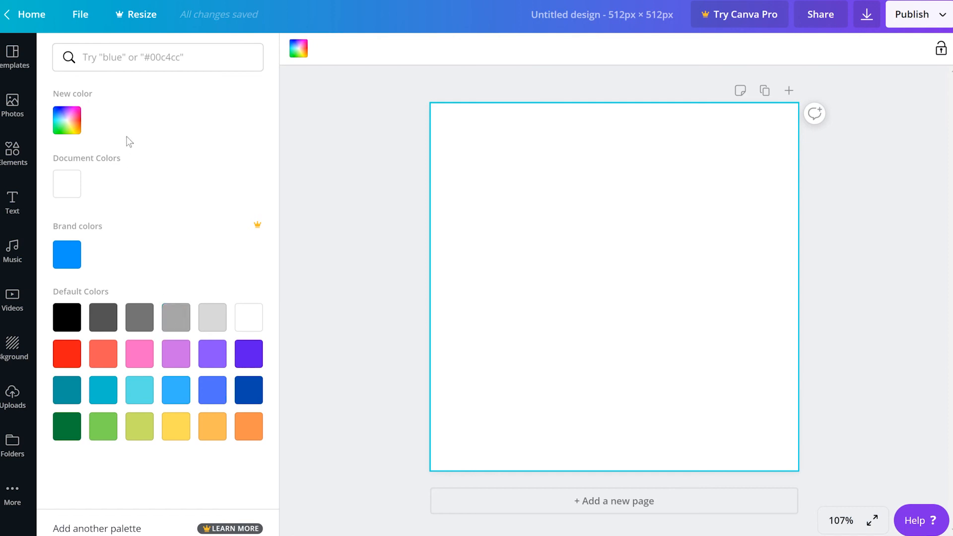
{"action": "left_click", "coordinate": [62, 122]}
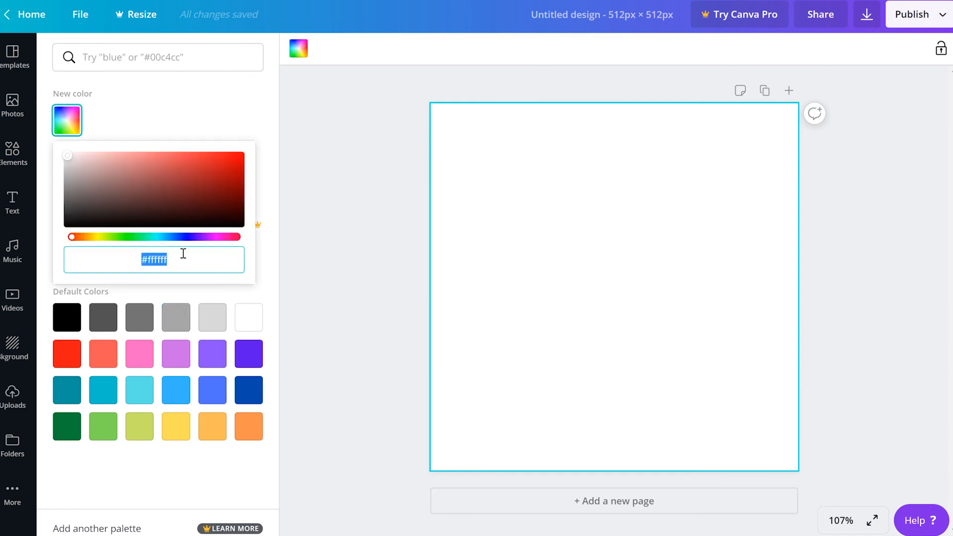
{"action": "type", "text": "#ff7a57"}
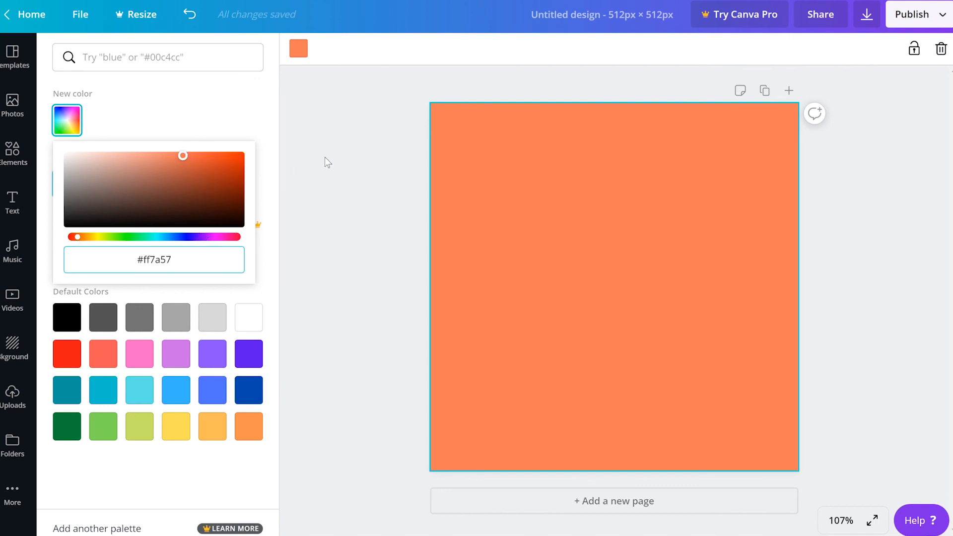
{"action": "left_click", "coordinate": [365, 144]}
{"action": "left_click", "coordinate": [248, 140]}
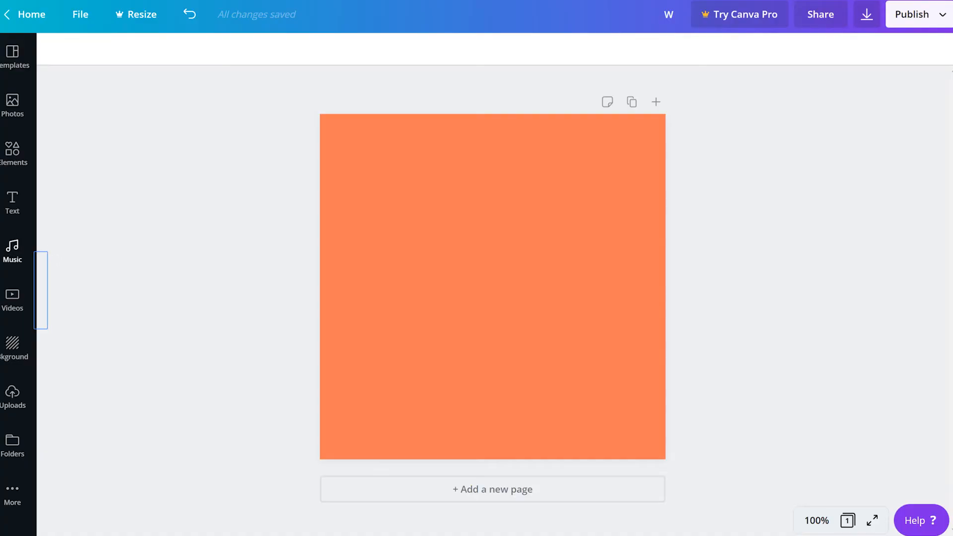
Add a heading reading "W" to the page.
{"action": "left_click", "coordinate": [14, 210]}
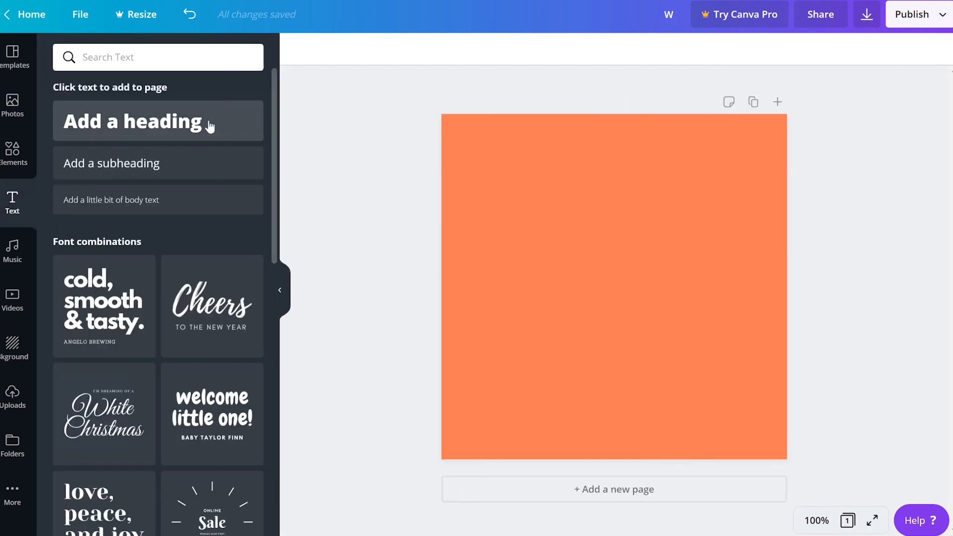
{"action": "left_click", "coordinate": [131, 126]}
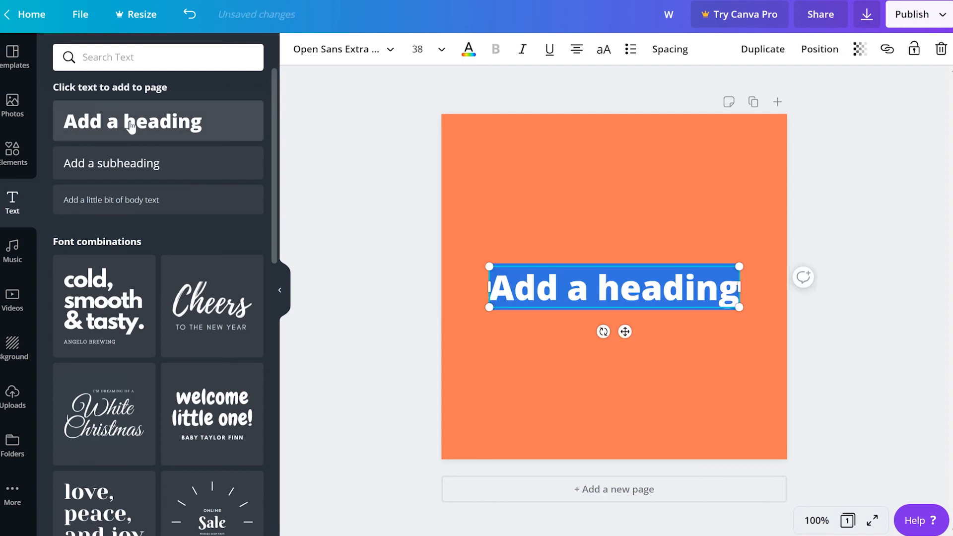
{"action": "type", "text": "W"}
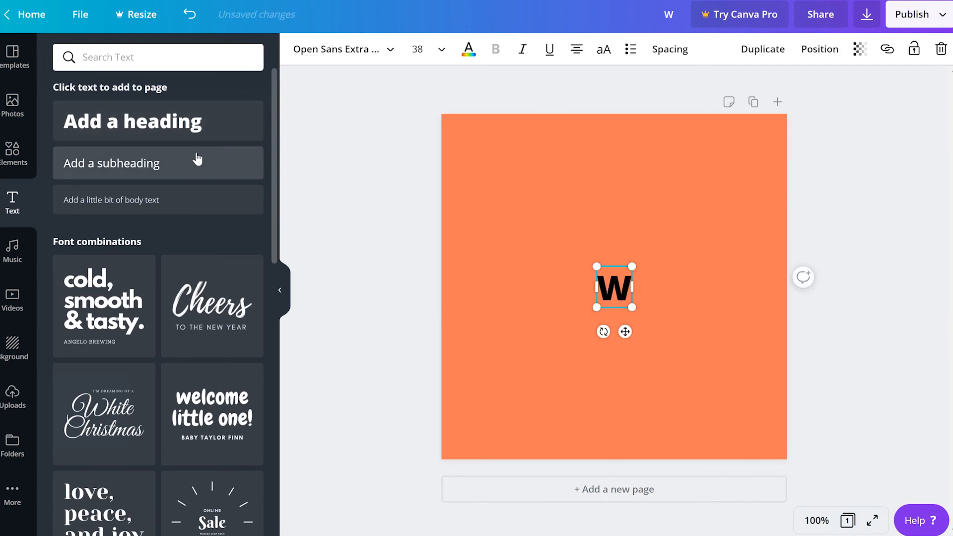
Add a separate heading reading "L" and place it directly to the right of the W.
{"action": "left_click", "coordinate": [183, 131]}
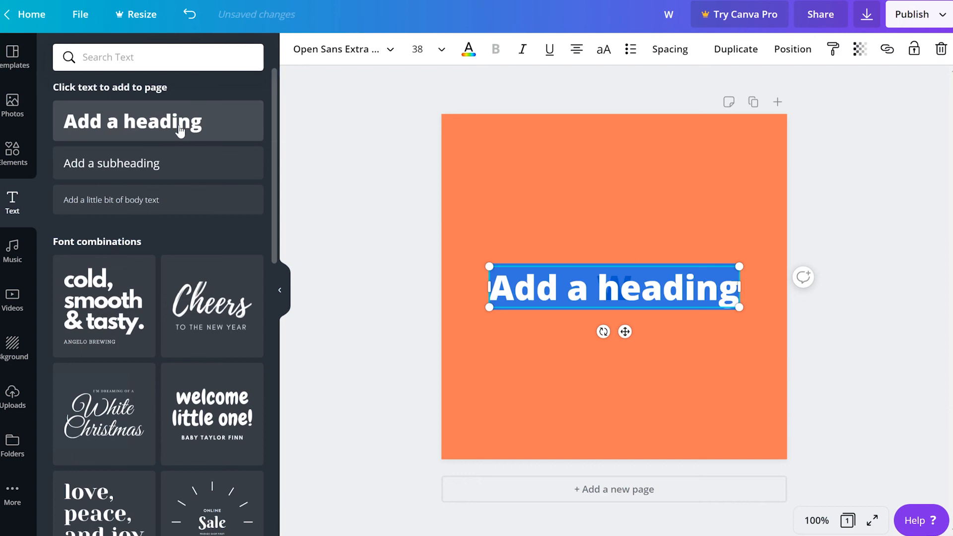
{"action": "key", "text": "BackSpace"}
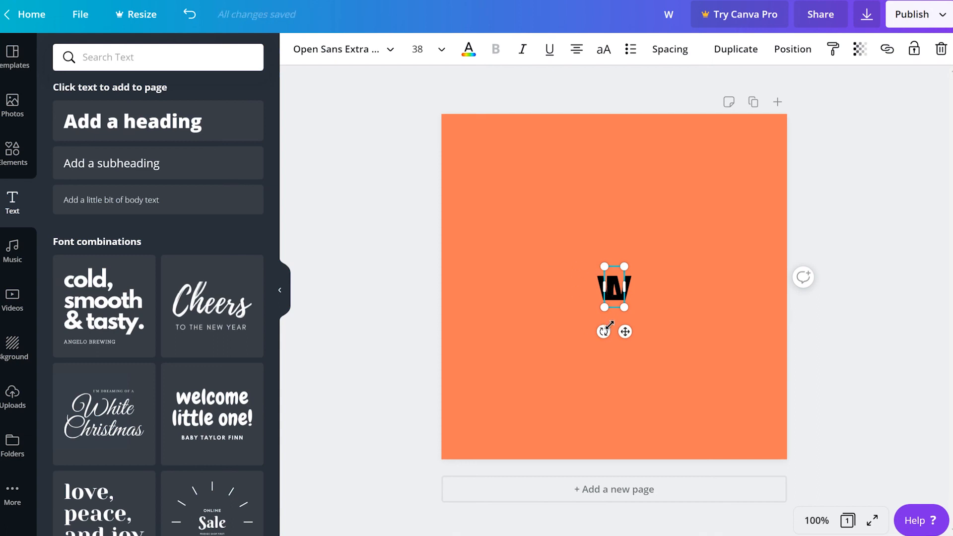
{"action": "left_click_drag", "start_coordinate": [626, 332], "coordinate": [659, 322]}
{"action": "left_click", "coordinate": [725, 279]}
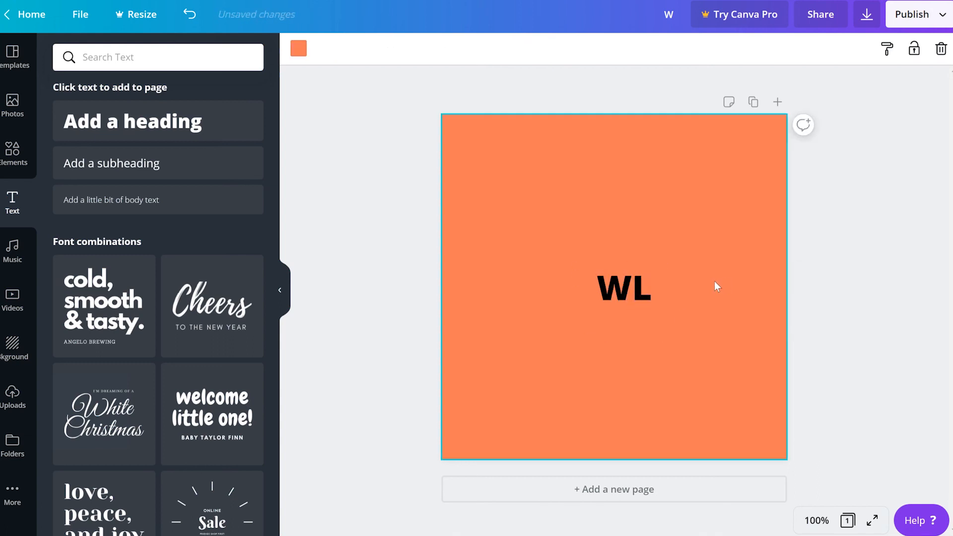
Preview the design at 10% zoom to judge its small-size legibility, and return to 100%.
{"action": "left_click", "coordinate": [817, 520]}
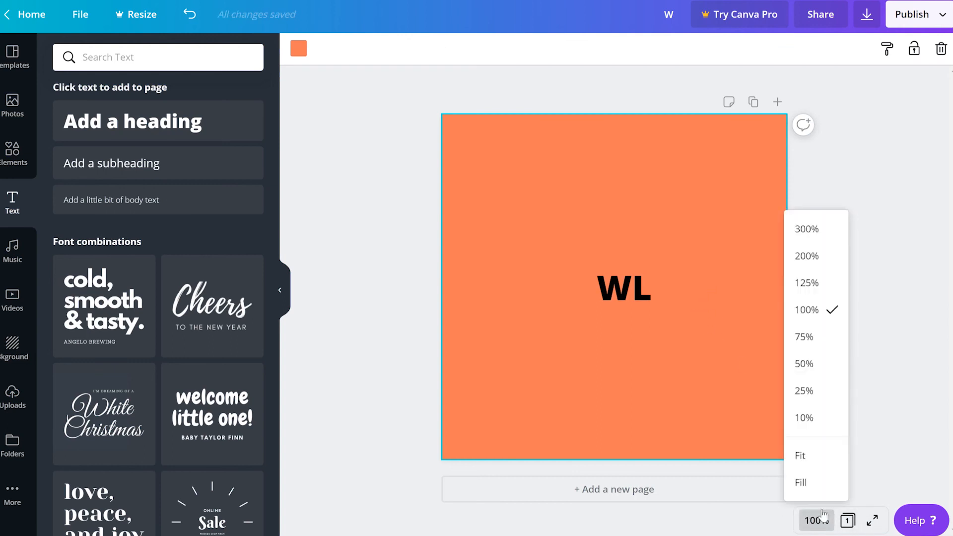
{"action": "left_click", "coordinate": [804, 420]}
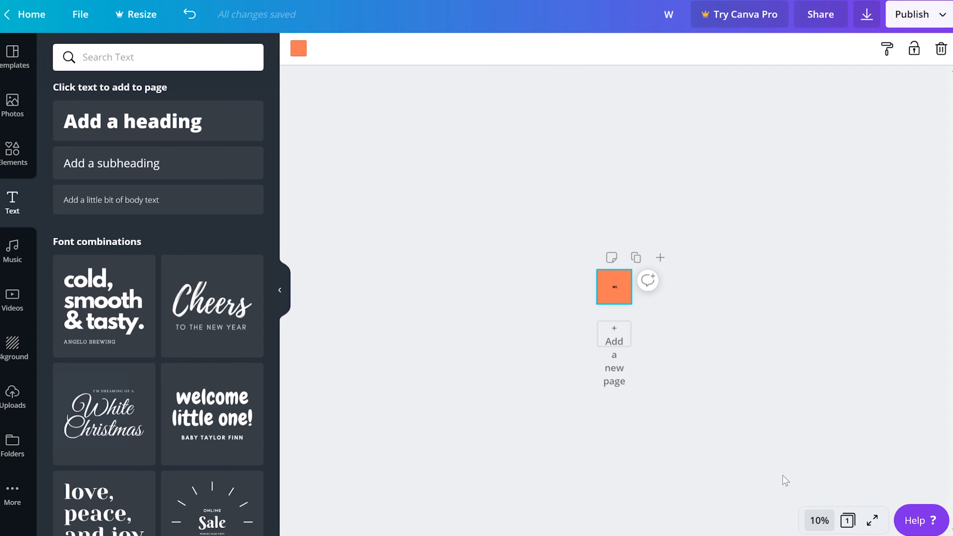
{"action": "left_click", "coordinate": [819, 520]}
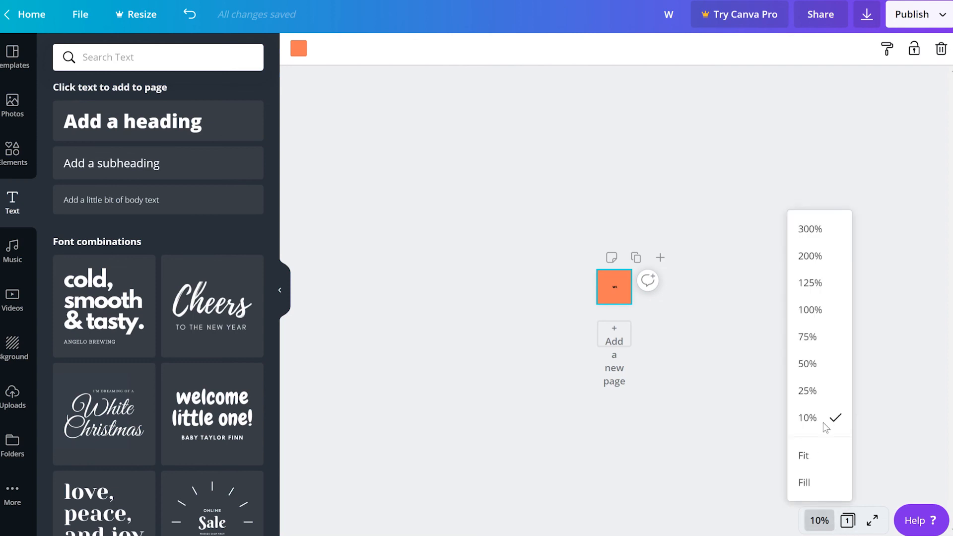
{"action": "left_click", "coordinate": [827, 318]}
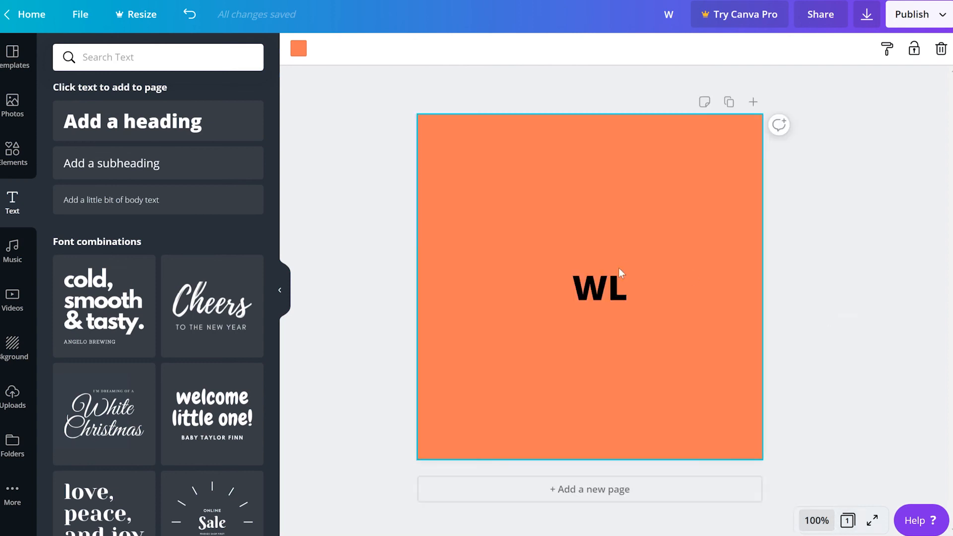
Select the W and L together and enlarge them to font size 195 so they span most of the square.
{"action": "left_click", "coordinate": [582, 283]}
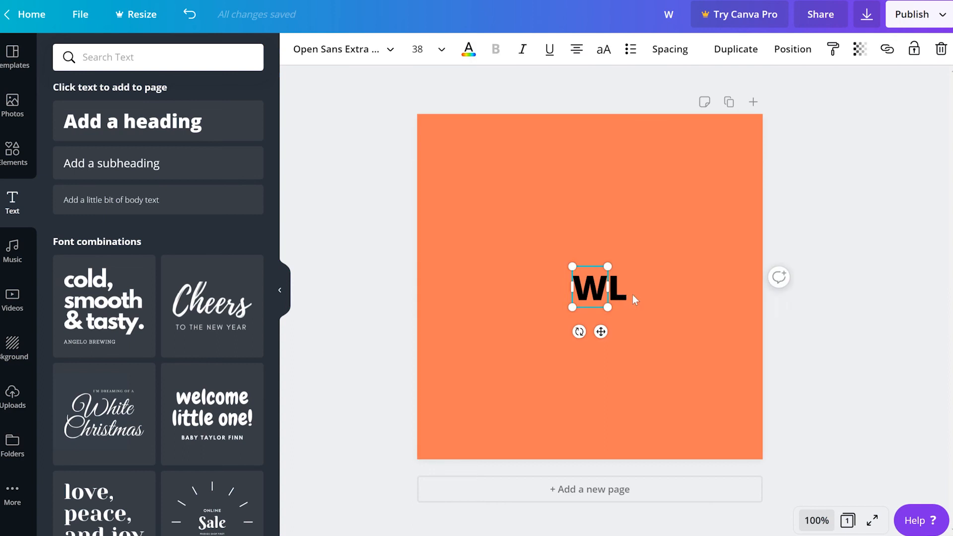
{"action": "left_click", "coordinate": [629, 304]}
{"action": "left_click", "coordinate": [619, 291]}
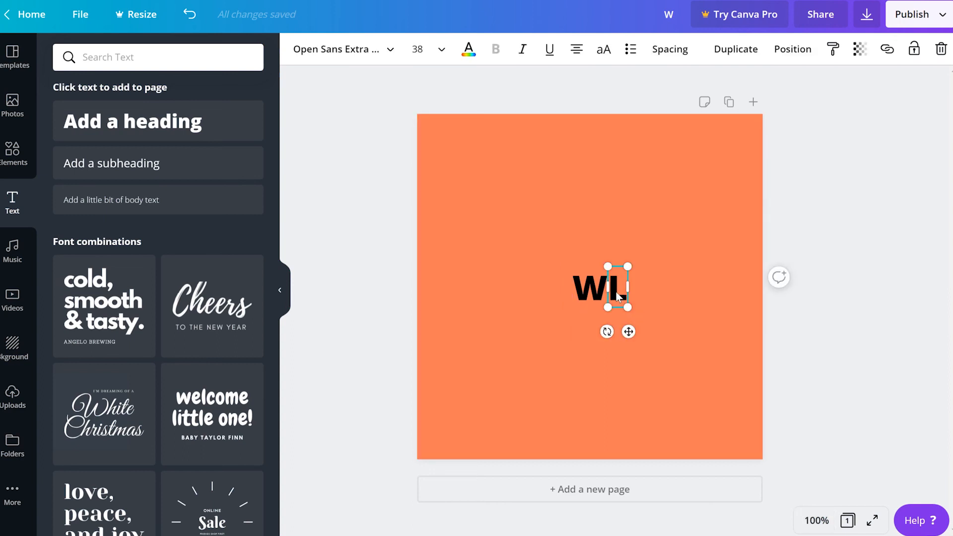
{"action": "left_click", "coordinate": [579, 285], "text": "shift"}
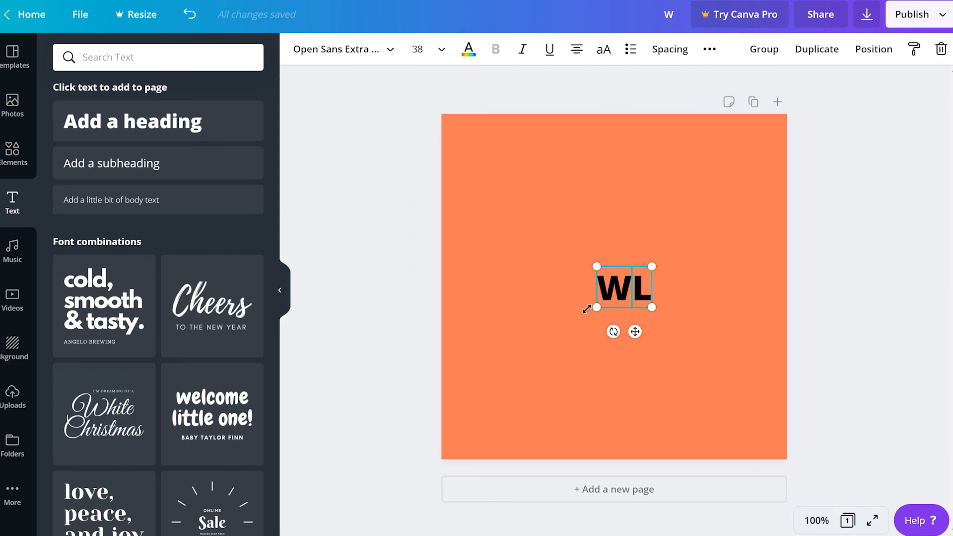
{"action": "left_click_drag", "start_coordinate": [597, 307], "coordinate": [467, 401]}
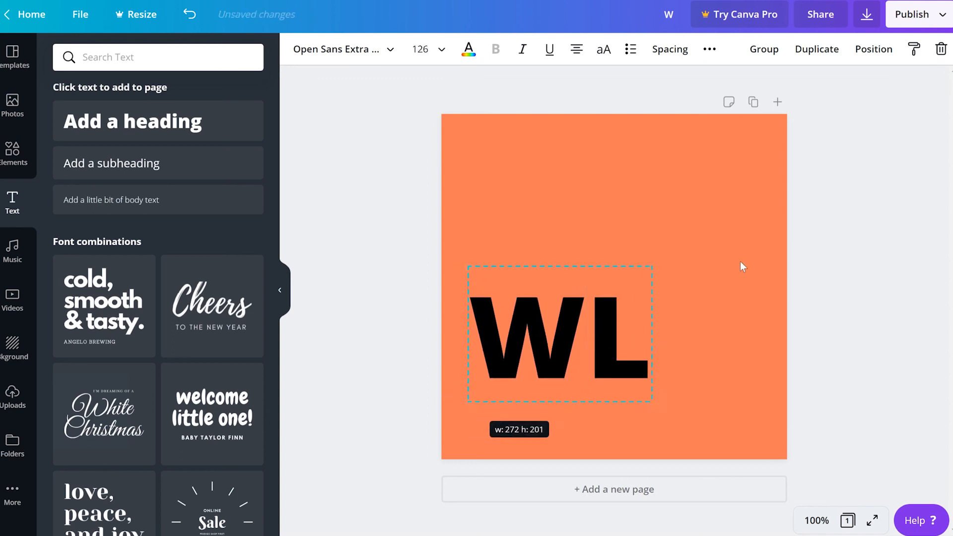
{"action": "left_click_drag", "start_coordinate": [654, 268], "coordinate": [747, 179]}
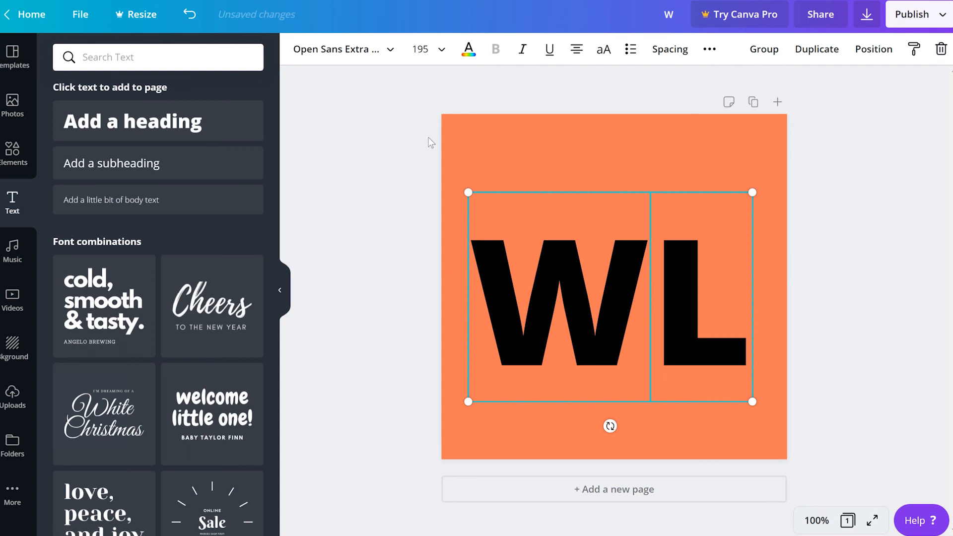
Change the text colour of both letters to white and deselect them.
{"action": "left_click", "coordinate": [469, 52]}
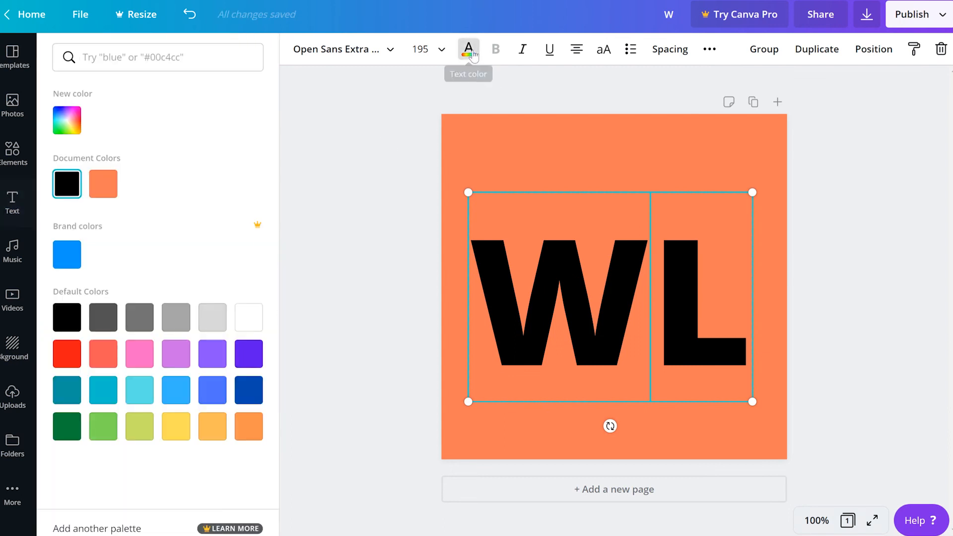
{"action": "left_click", "coordinate": [253, 319]}
{"action": "left_click", "coordinate": [642, 124]}
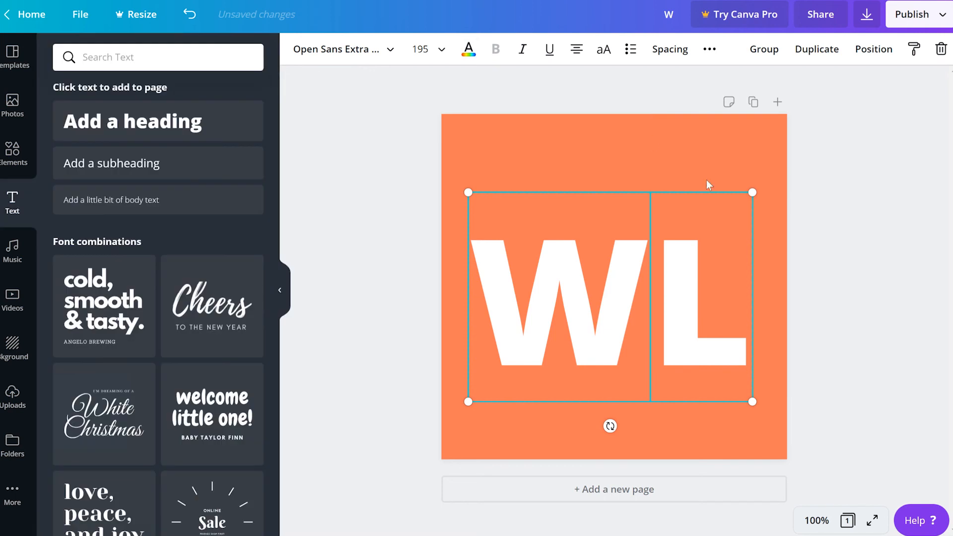
{"action": "left_click", "coordinate": [812, 227]}
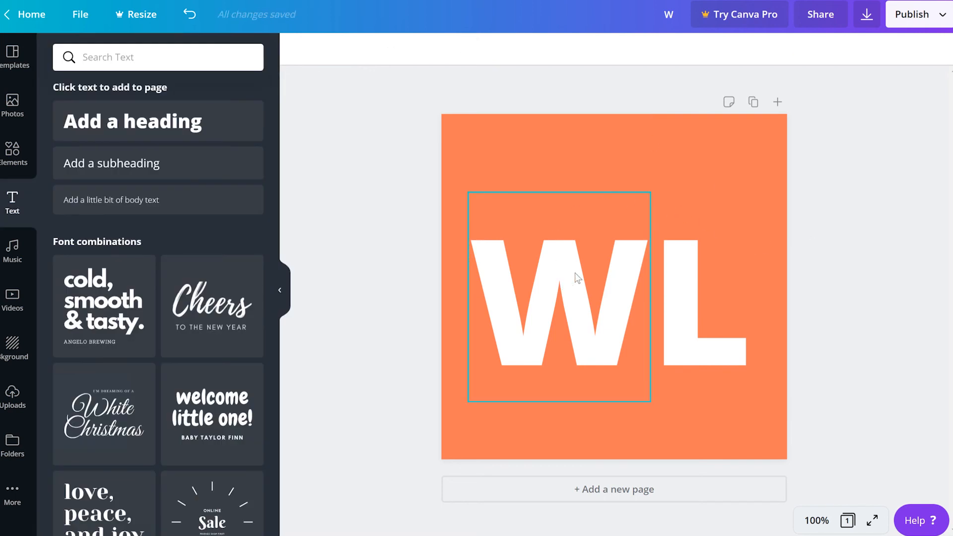
Browse the available font style categories for the W.
{"action": "left_click", "coordinate": [586, 231]}
{"action": "left_click", "coordinate": [379, 50]}
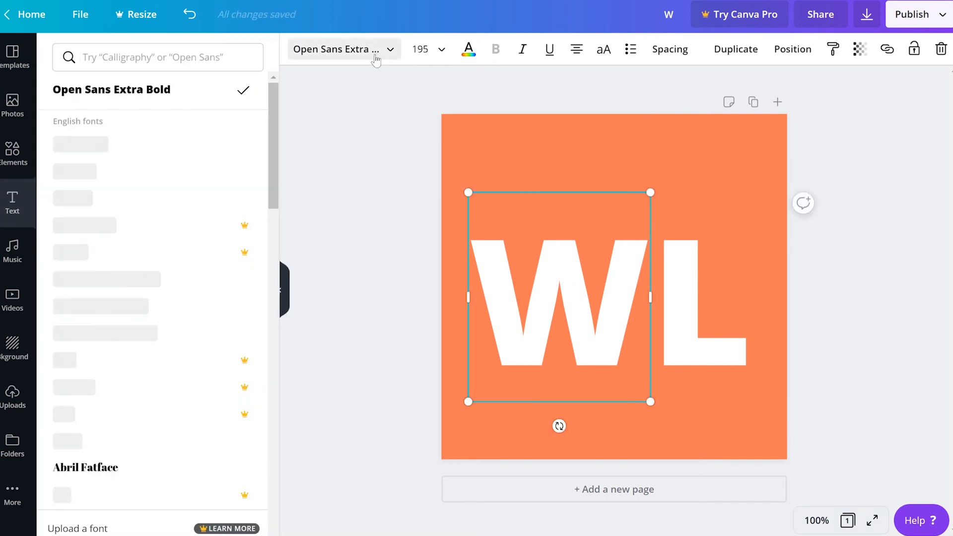
{"action": "left_click", "coordinate": [192, 59]}
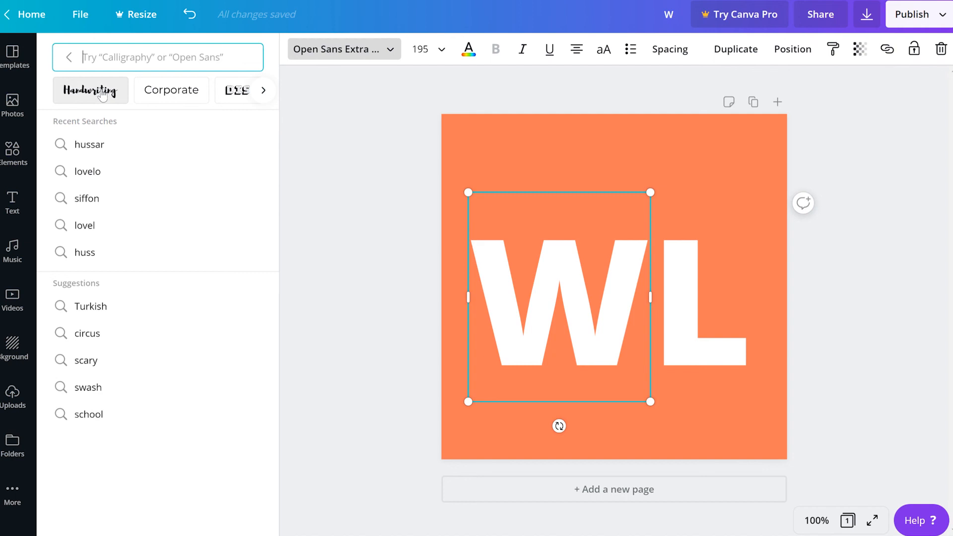
{"action": "left_click", "coordinate": [263, 91]}
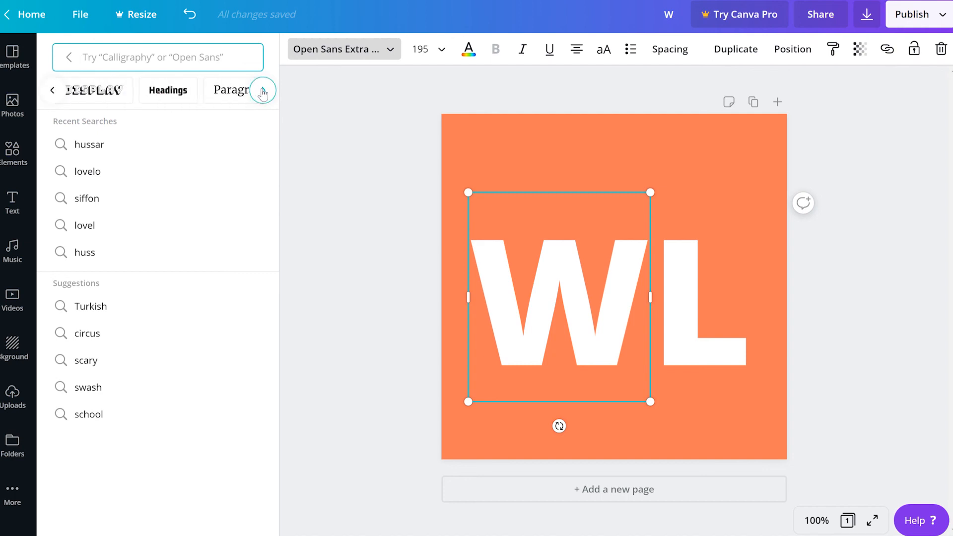
{"action": "left_click", "coordinate": [263, 91]}
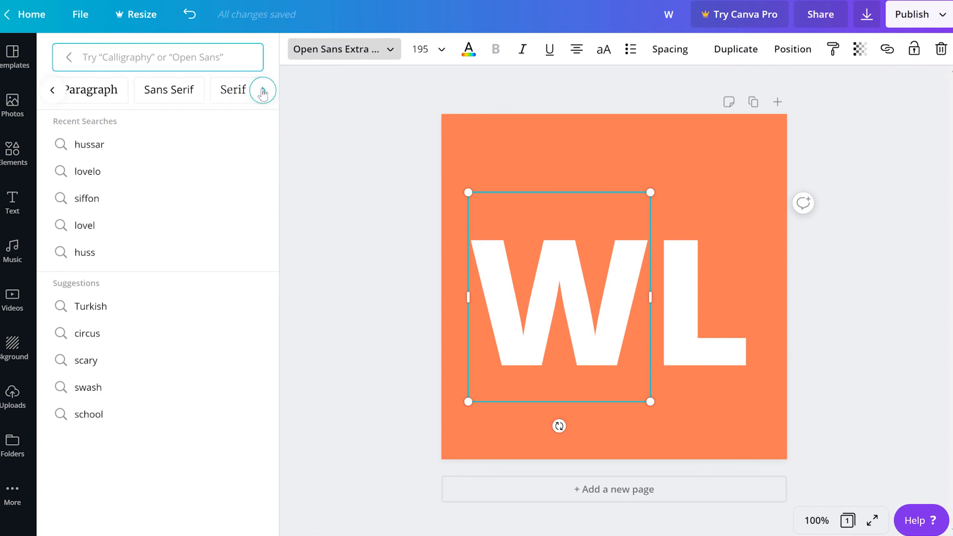
{"action": "left_click", "coordinate": [264, 91]}
{"action": "left_click", "coordinate": [263, 91]}
{"action": "left_click", "coordinate": [264, 91]}
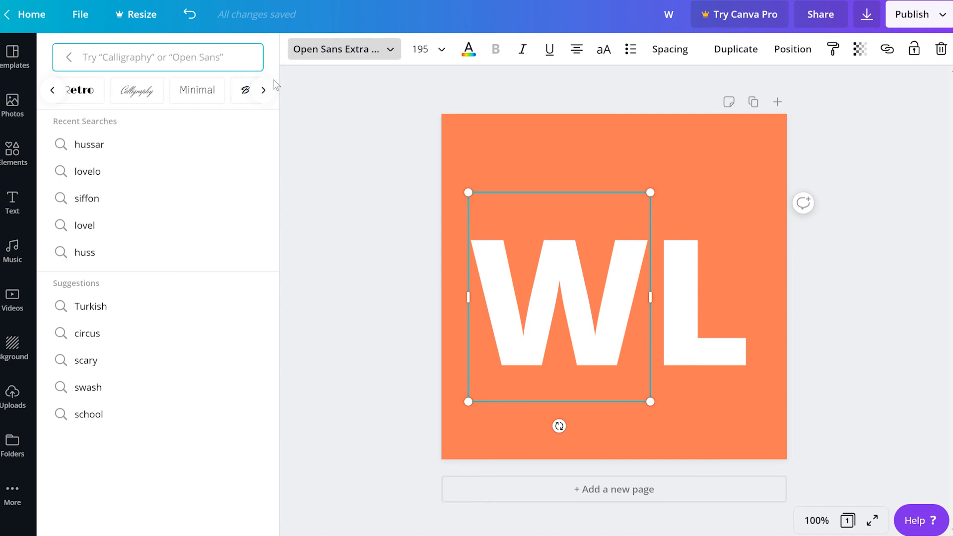
Search the fonts for "cartoon" and clear the search without applying a font.
{"action": "type", "text": "cartoon"}
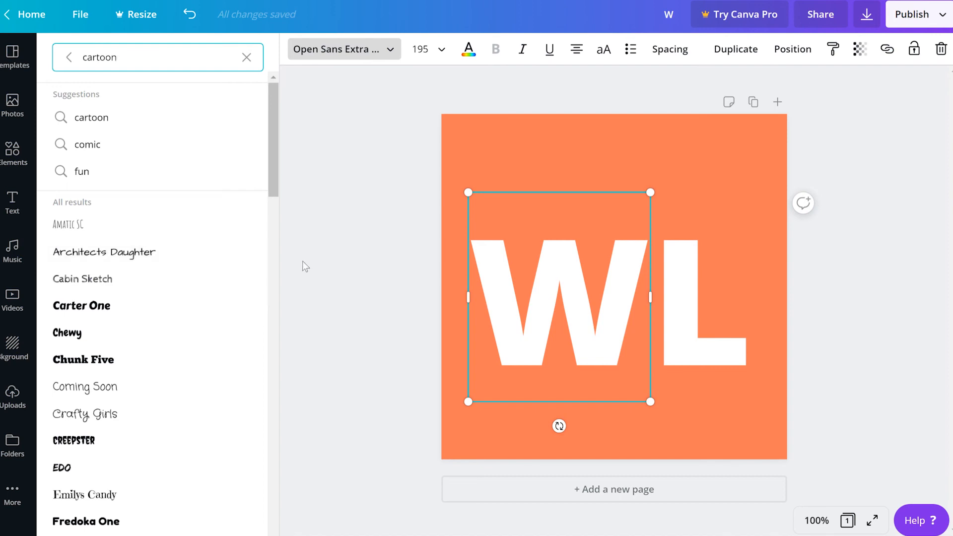
{"action": "key", "text": "Escape"}
{"action": "key", "text": "Escape"}
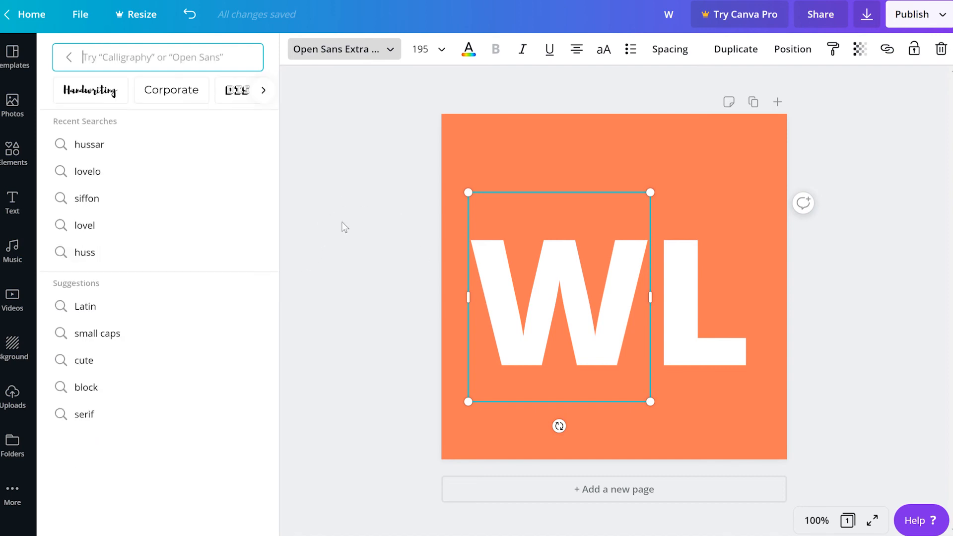
Enlarge the L to font size 301, move the W into the square's upper-left corner and place the L diagonally below it.
{"action": "left_click", "coordinate": [720, 295]}
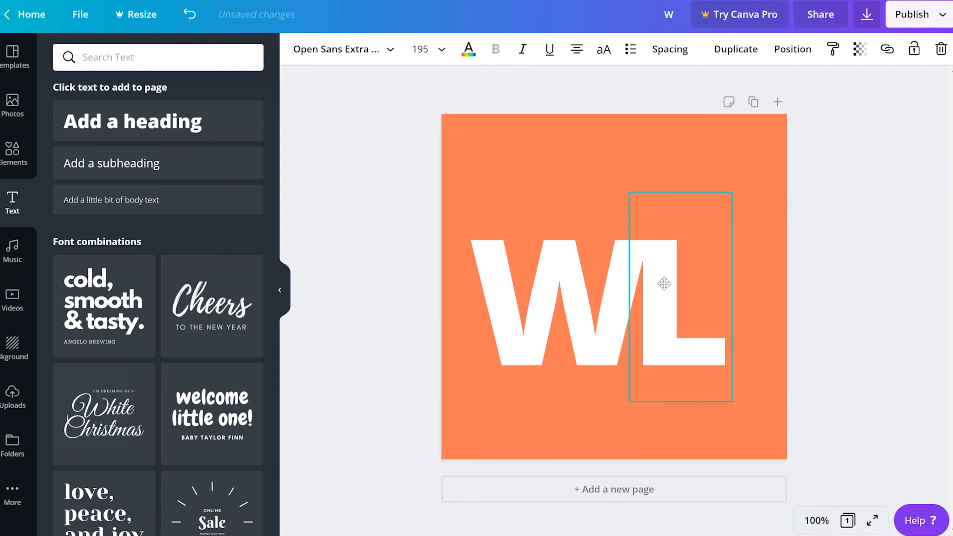
{"action": "mouse_move", "coordinate": [664, 284]}
{"action": "left_mouse_down"}
{"action": "mouse_move", "coordinate": [696, 273]}
{"action": "mouse_move", "coordinate": [669, 279]}
{"action": "left_mouse_up"}
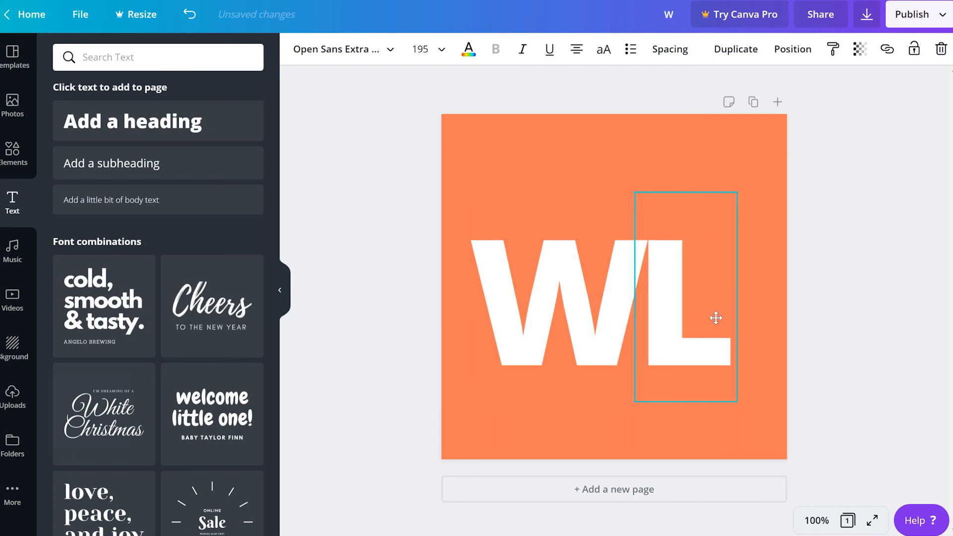
{"action": "left_click_drag", "start_coordinate": [736, 400], "coordinate": [793, 516]}
{"action": "left_click", "coordinate": [573, 278]}
{"action": "left_click_drag", "start_coordinate": [574, 278], "coordinate": [547, 181]}
{"action": "left_click_drag", "start_coordinate": [670, 298], "coordinate": [629, 250]}
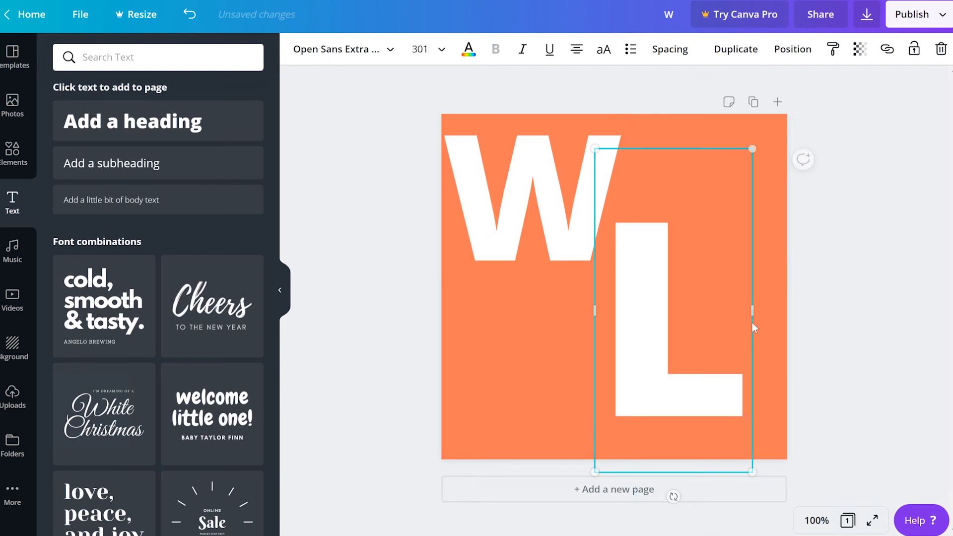
Preview the icon at 10% zoom and fit the page back to the view.
{"action": "left_click", "coordinate": [818, 400]}
{"action": "left_click", "coordinate": [814, 519]}
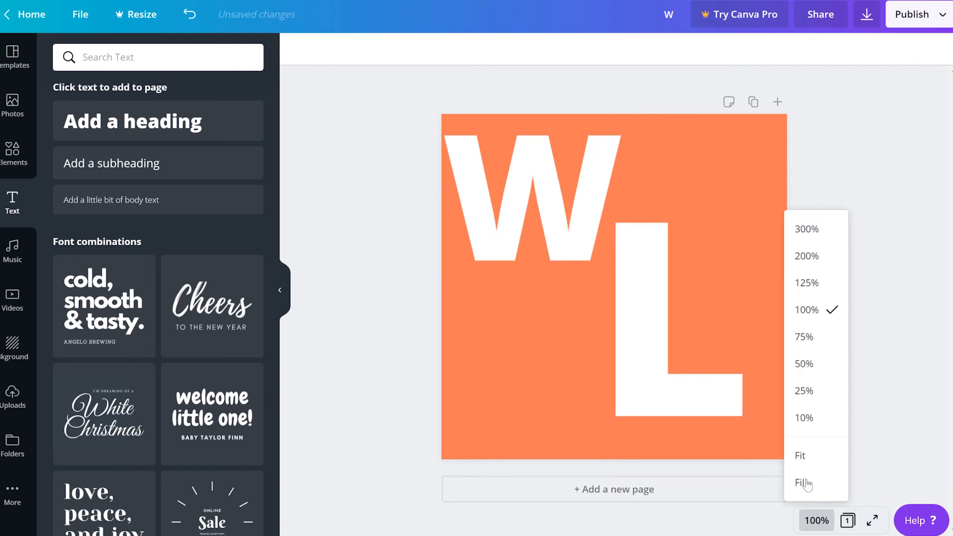
{"action": "left_click", "coordinate": [813, 418]}
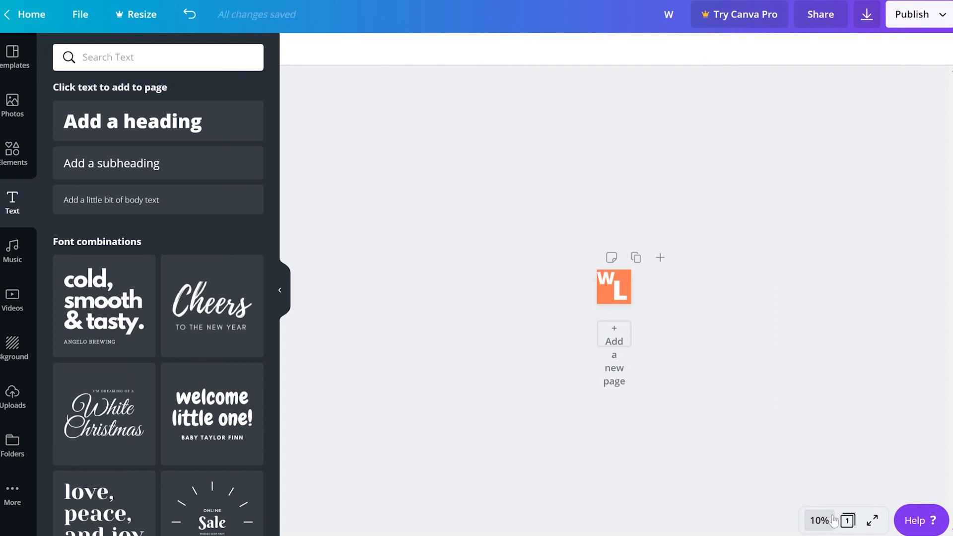
{"action": "left_click", "coordinate": [819, 520]}
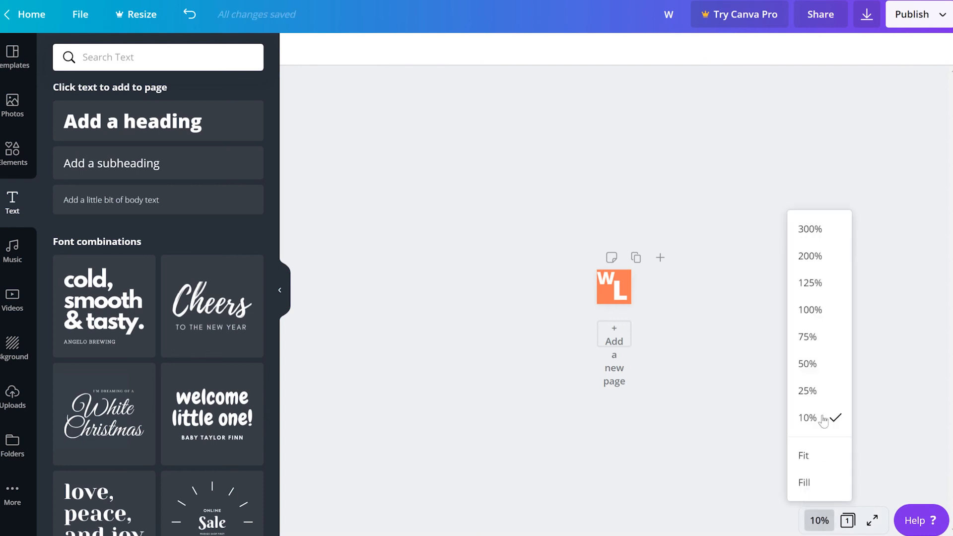
{"action": "left_click", "coordinate": [812, 455]}
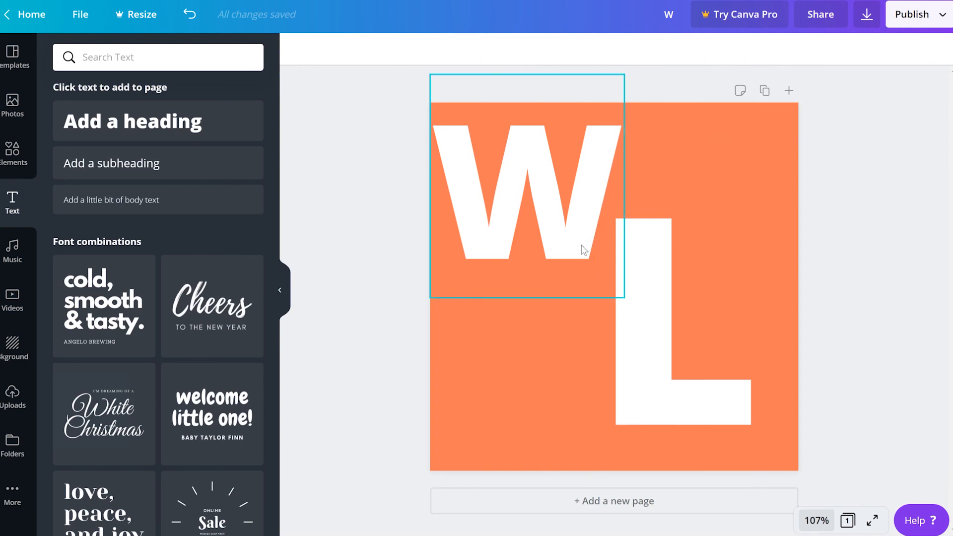
Copy the W's text style onto the L so both letters use font size 195.
{"action": "left_click", "coordinate": [552, 219]}
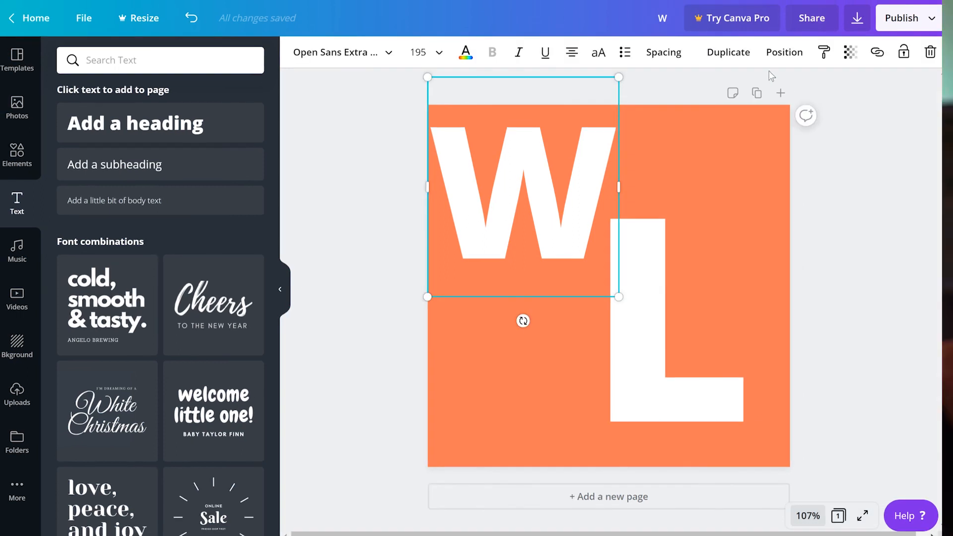
{"action": "left_click", "coordinate": [824, 55]}
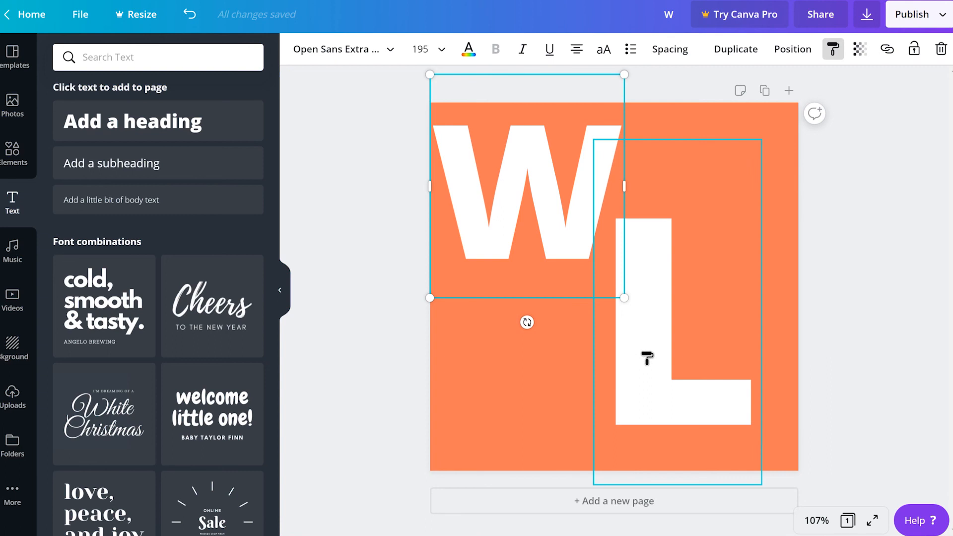
{"action": "left_click", "coordinate": [648, 358]}
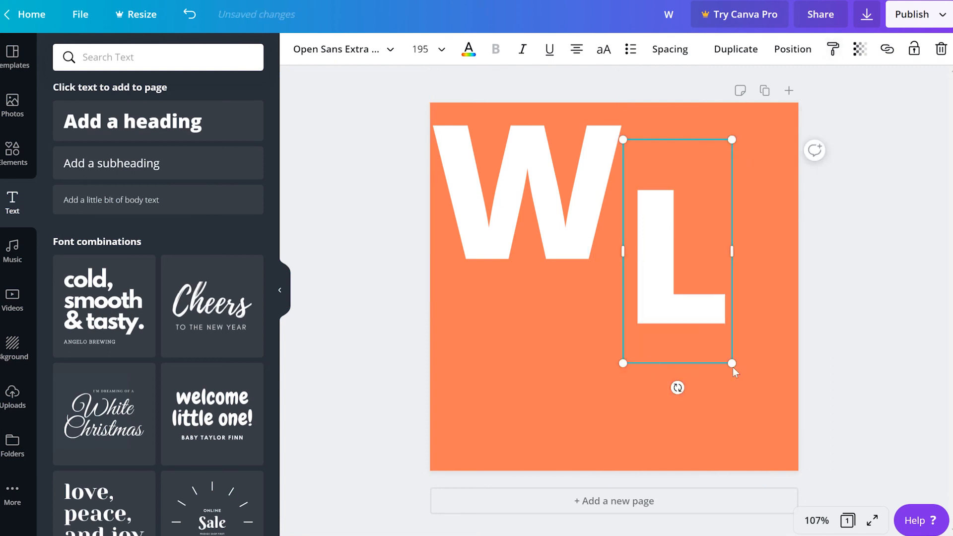
Align the L directly beside the W, group both letters and enlarge the group beyond the square's side edges.
{"action": "left_click_drag", "start_coordinate": [651, 298], "coordinate": [632, 236]}
{"action": "left_click", "coordinate": [546, 198], "text": "shift"}
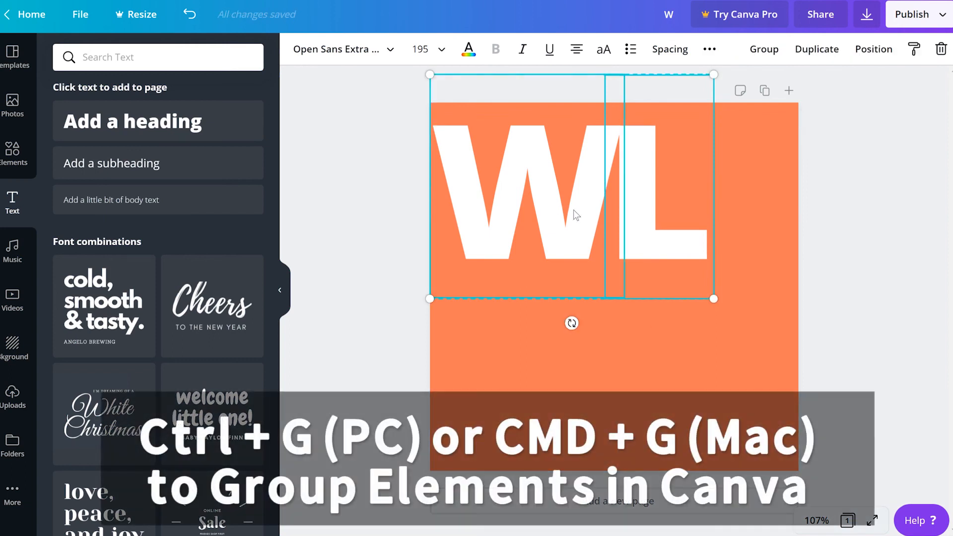
{"action": "key", "text": "ctrl+g"}
{"action": "left_click_drag", "start_coordinate": [715, 299], "coordinate": [799, 403]}
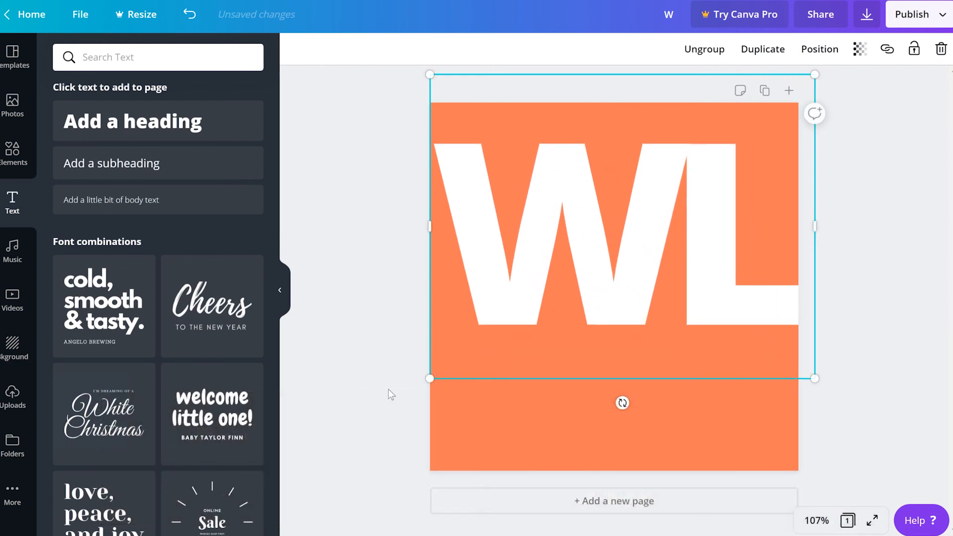
{"action": "left_click_drag", "start_coordinate": [430, 378], "coordinate": [411, 392]}
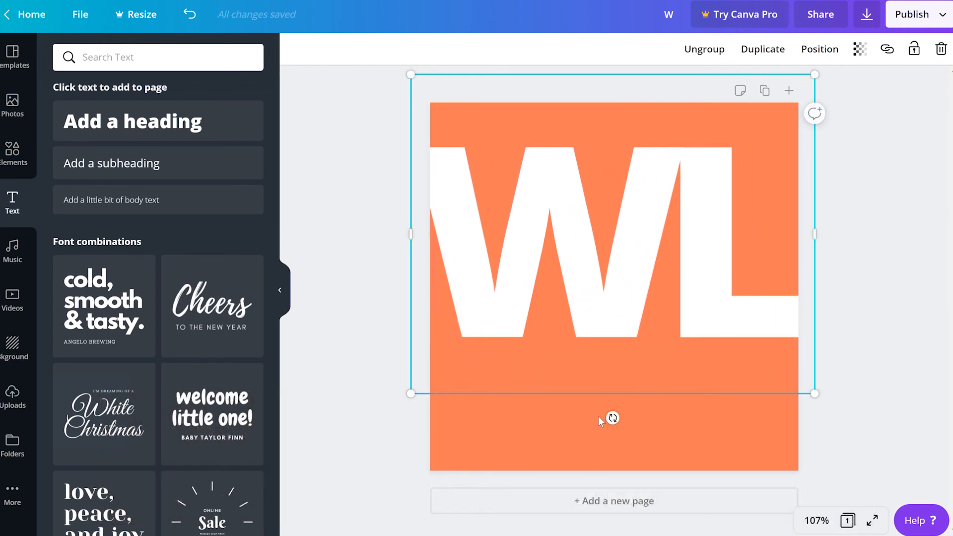
Rotate the WL group counter-clockwise so it slopes upward, recentre it on the square and enlarge it to font size 291.
{"action": "left_click_drag", "start_coordinate": [613, 417], "coordinate": [690, 377]}
{"action": "left_click_drag", "start_coordinate": [647, 275], "coordinate": [653, 309]}
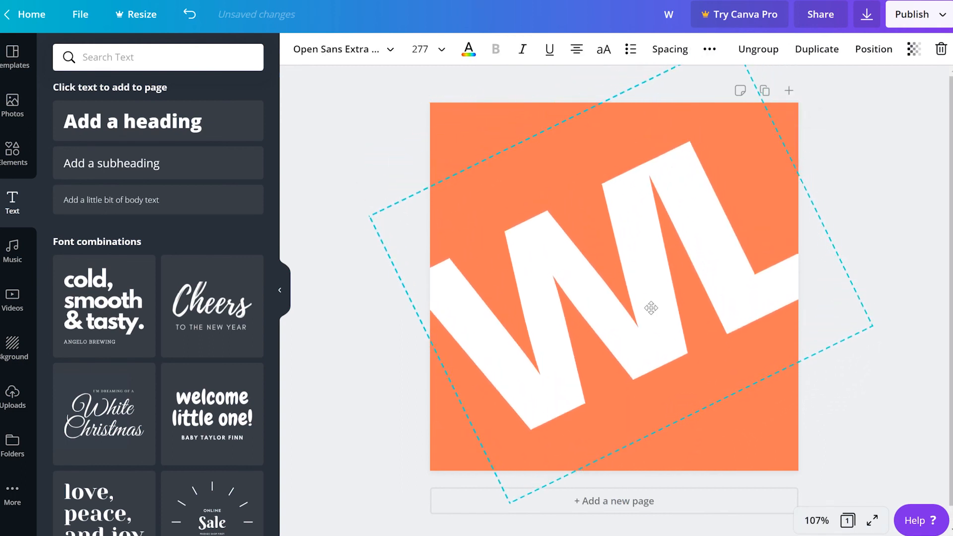
{"action": "left_click_drag", "start_coordinate": [506, 506], "coordinate": [494, 523]}
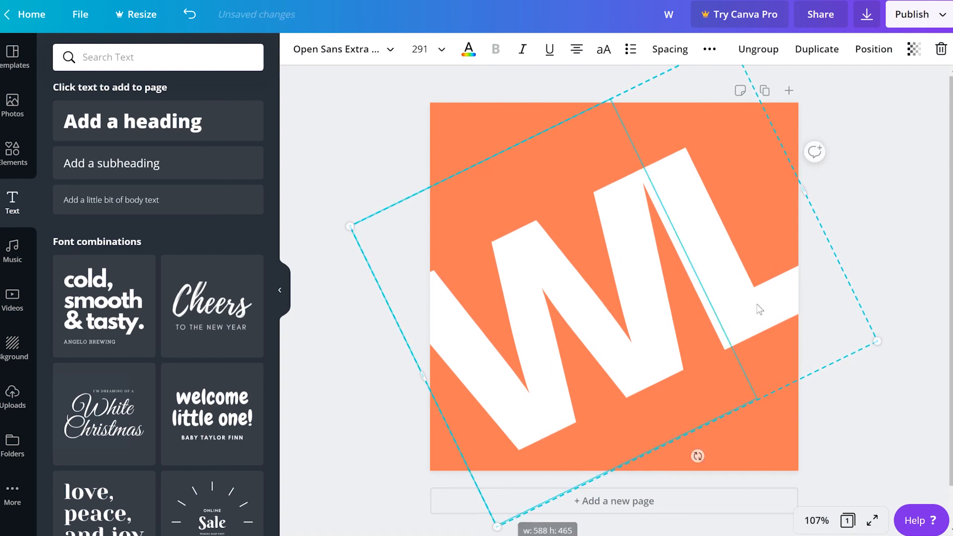
{"action": "left_click", "coordinate": [878, 225]}
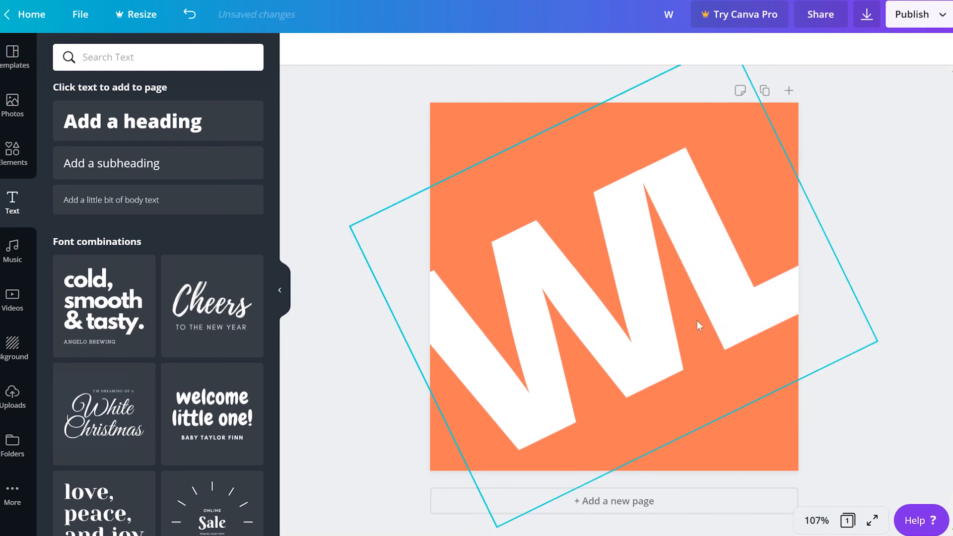
{"action": "left_click", "coordinate": [634, 284]}
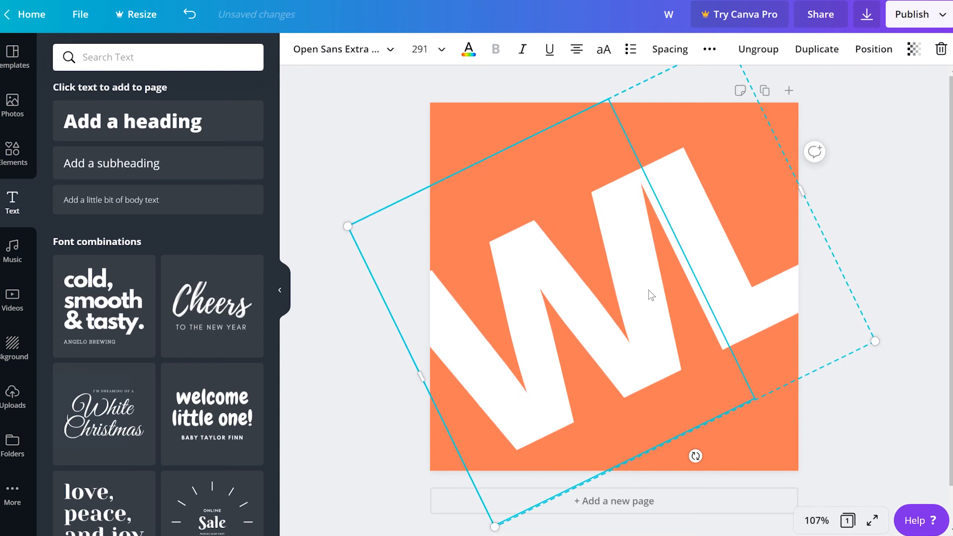
Preview the tilted WL icon at 10% zoom and return to 100%.
{"action": "left_click", "coordinate": [817, 520]}
{"action": "left_click", "coordinate": [822, 420]}
{"action": "left_click", "coordinate": [781, 340]}
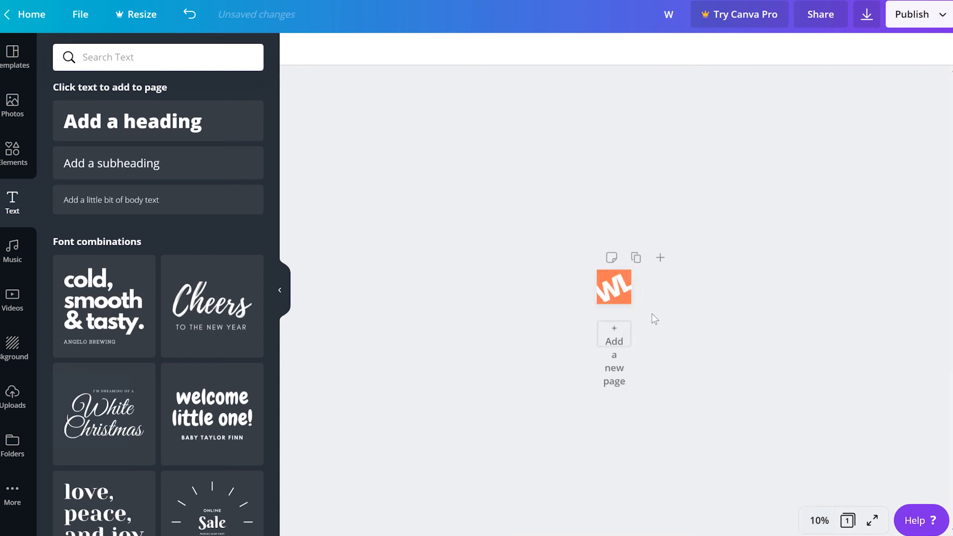
{"action": "key", "text": "ctrl+0"}
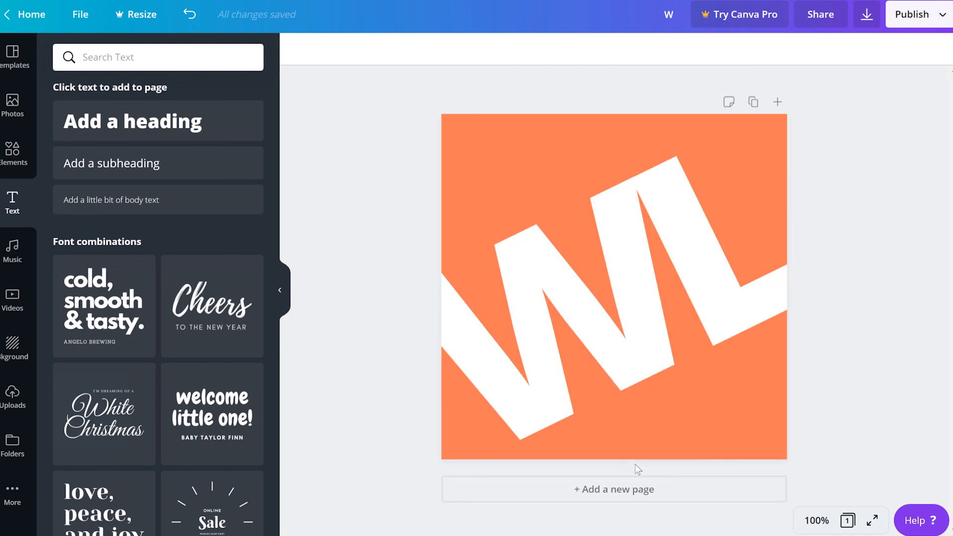
Add a second orange page and search the elements library for "travel".
{"action": "left_click", "coordinate": [648, 494]}
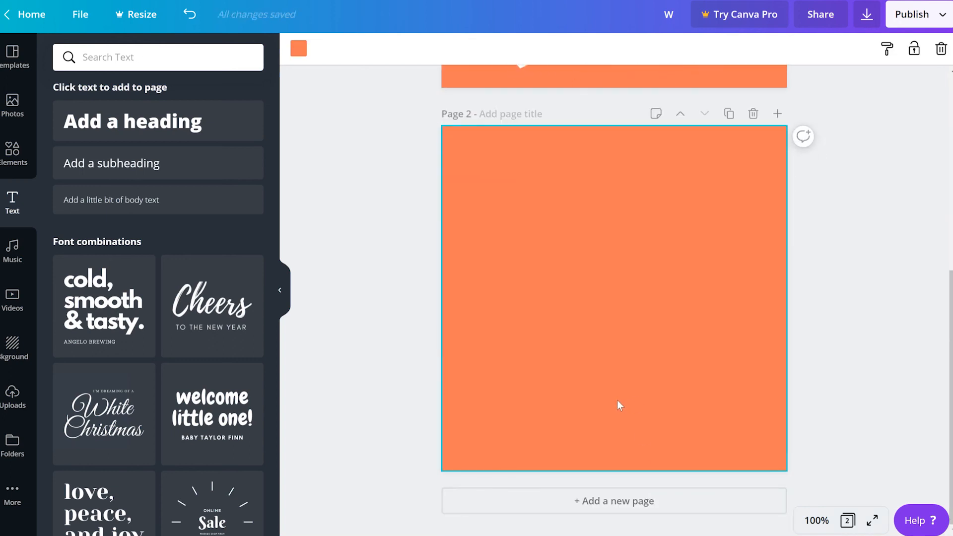
{"action": "left_click", "coordinate": [12, 151]}
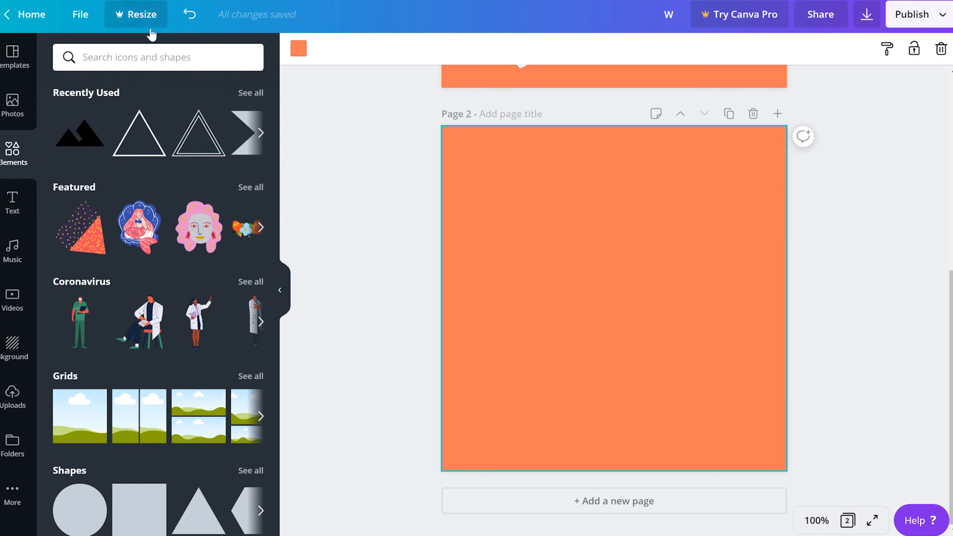
{"action": "left_click", "coordinate": [145, 56]}
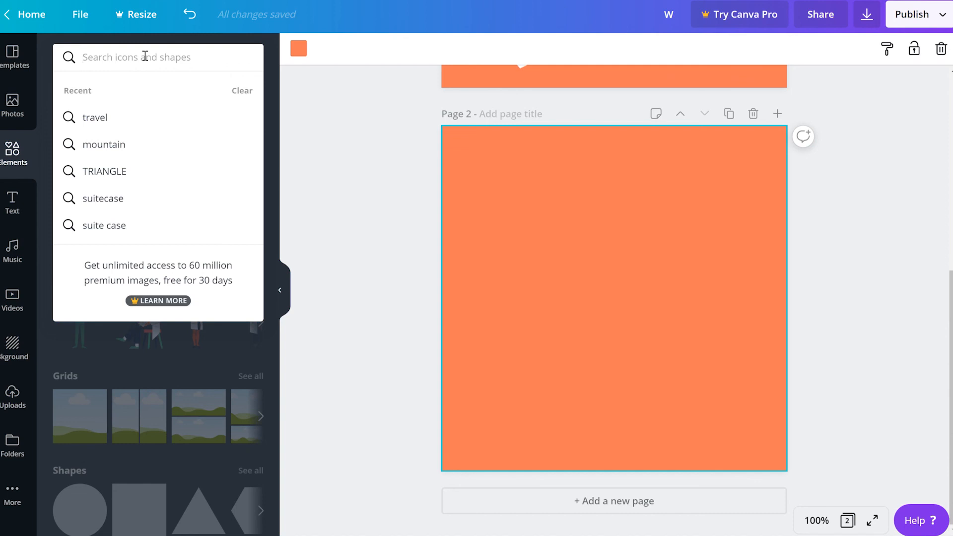
{"action": "type", "text": "travel"}
{"action": "key", "text": "Return"}
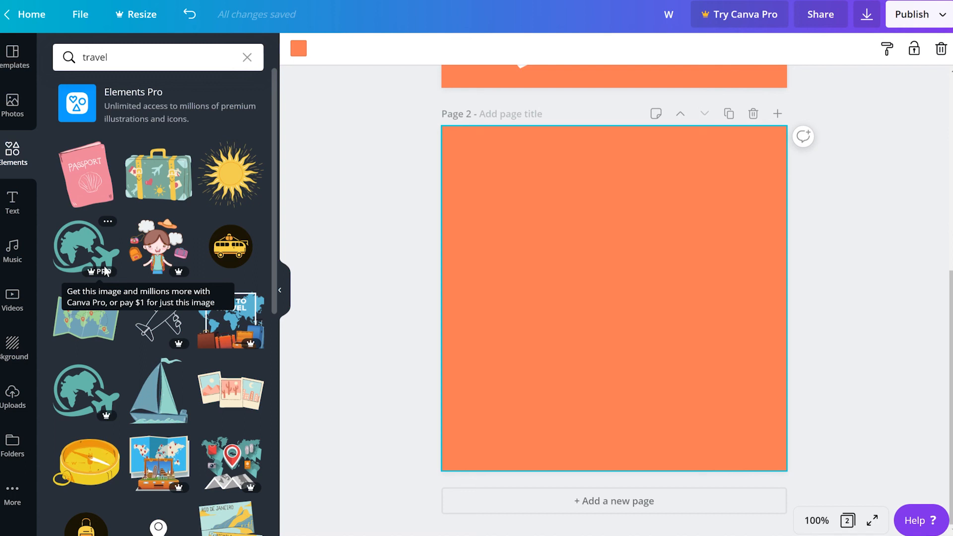
Try the teal globe-and-airplane graphic on page 2 and delete it.
{"action": "left_click_drag", "start_coordinate": [103, 270], "coordinate": [545, 262]}
{"action": "left_click_drag", "start_coordinate": [638, 313], "coordinate": [618, 257]}
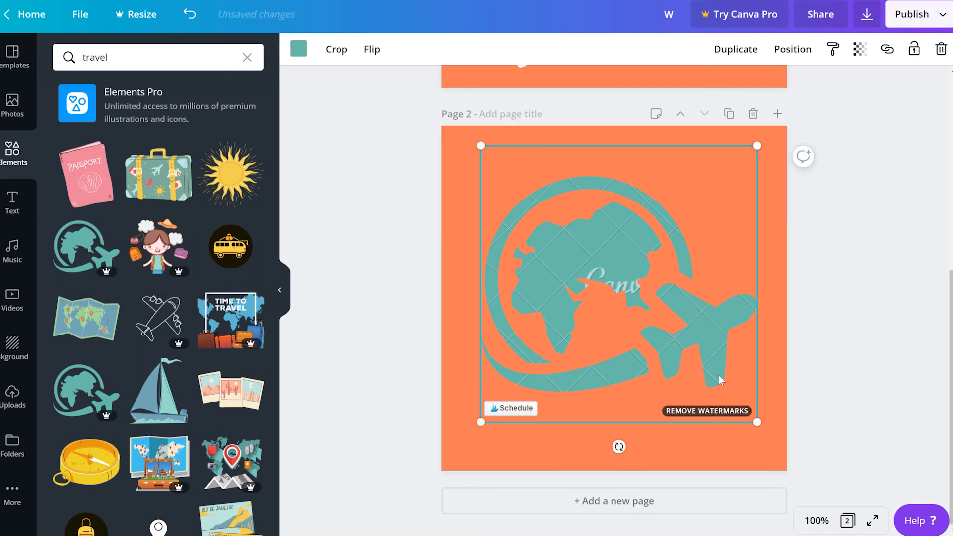
{"action": "key", "text": "Delete"}
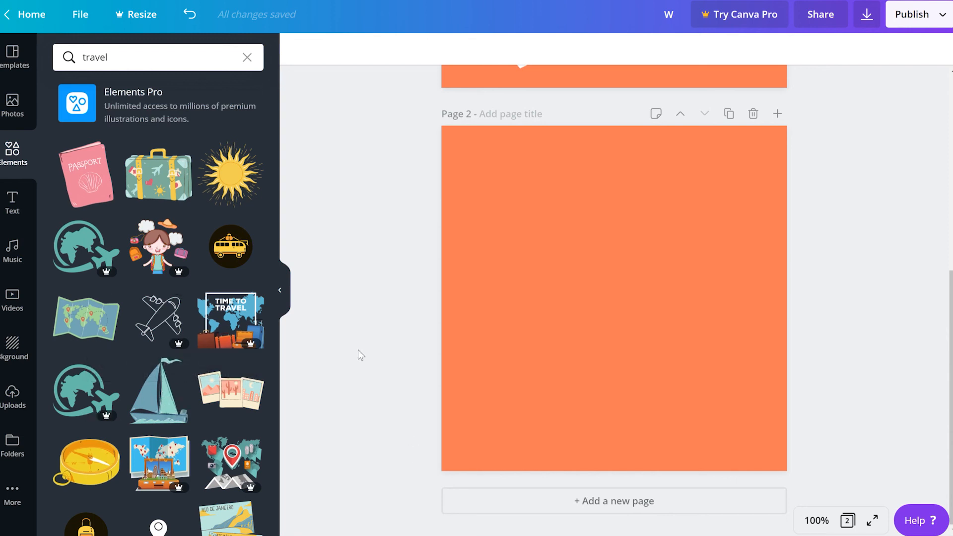
Browse the travel graphics and place the free white location pin on page 2.
{"action": "scroll", "coordinate": [167, 402], "scroll_direction": "down", "scroll_amount": 8}
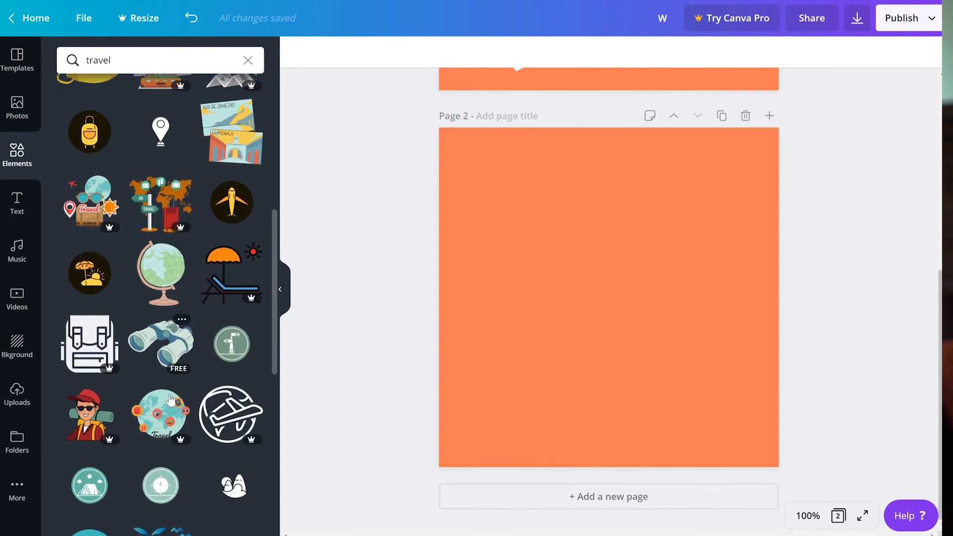
{"action": "scroll", "coordinate": [170, 399], "scroll_direction": "up", "scroll_amount": 9}
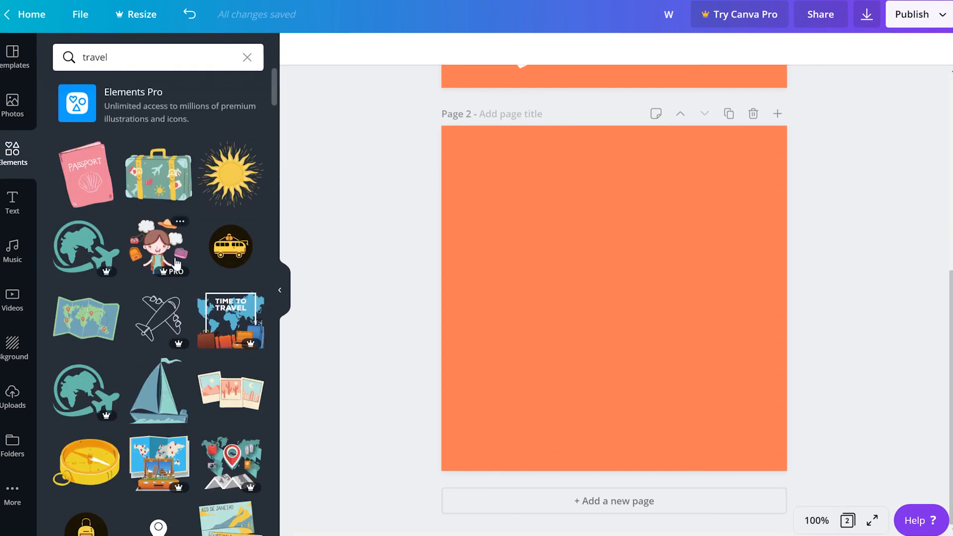
{"action": "scroll", "coordinate": [185, 272], "scroll_direction": "down", "scroll_amount": 4}
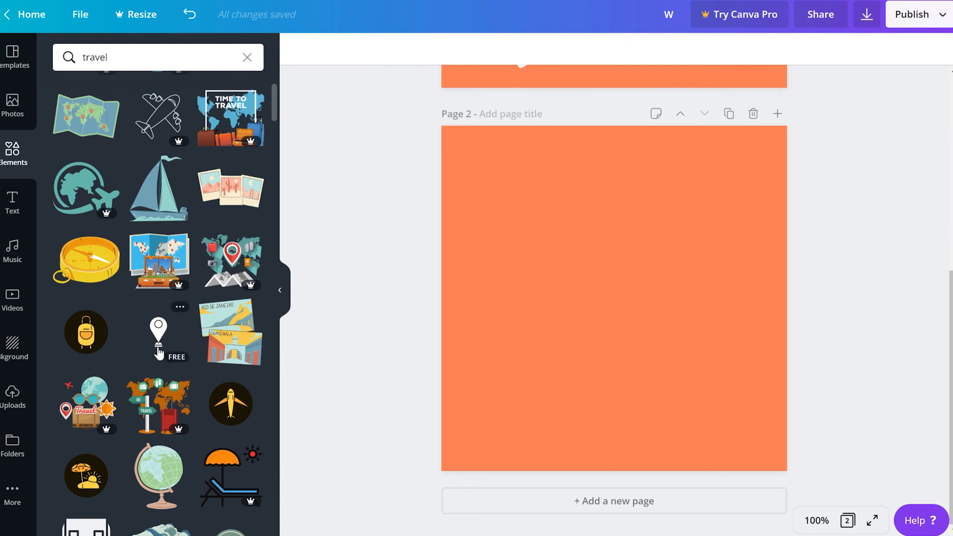
{"action": "left_click_drag", "start_coordinate": [158, 351], "coordinate": [584, 272]}
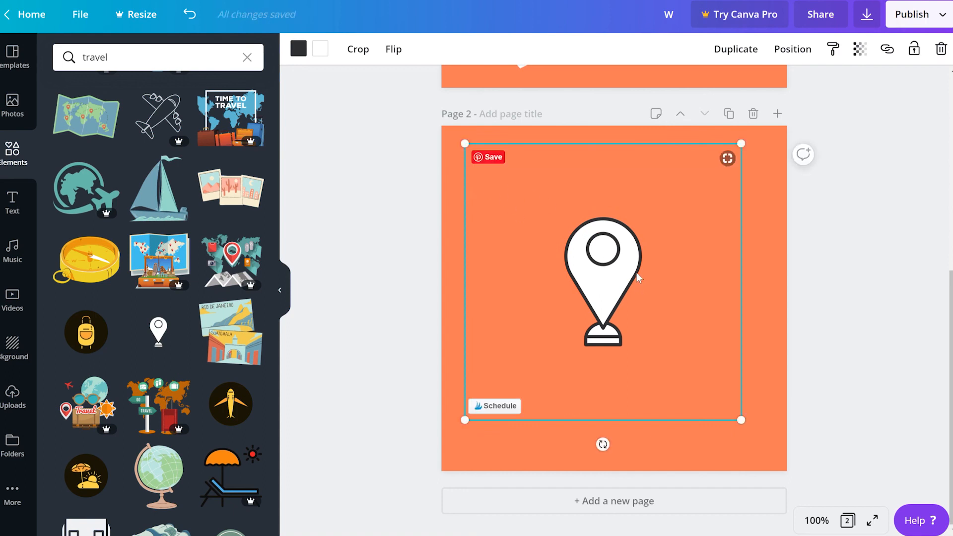
Recolour the pin's dark outline to the background orange and enlarge the pin to fill most of the square's height.
{"action": "left_click", "coordinate": [299, 51]}
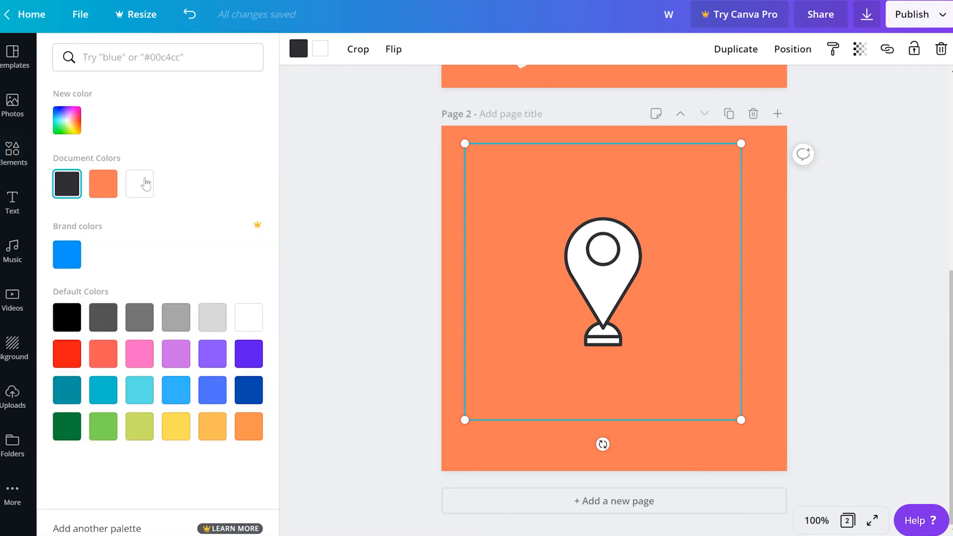
{"action": "left_click", "coordinate": [108, 184]}
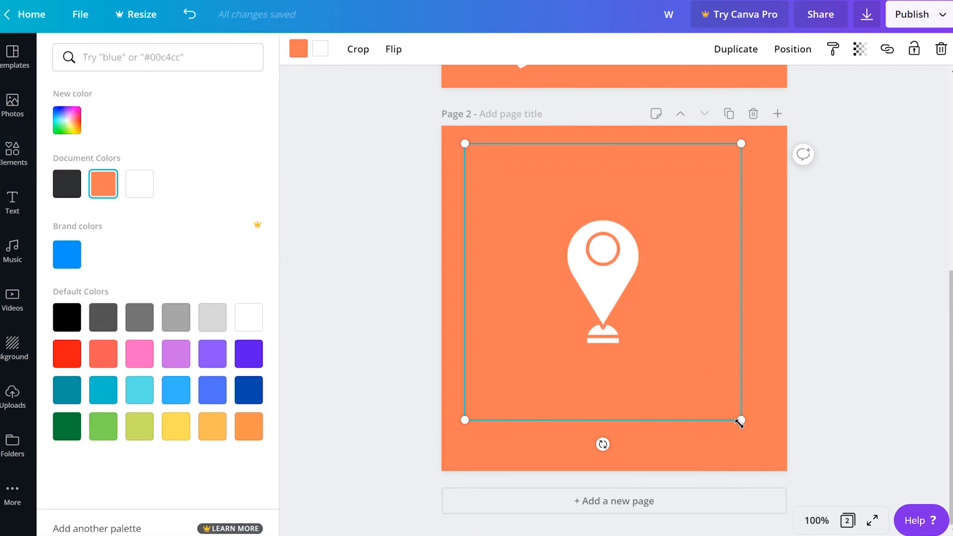
{"action": "left_click_drag", "start_coordinate": [740, 421], "coordinate": [903, 535]}
{"action": "left_click_drag", "start_coordinate": [465, 143], "coordinate": [287, 3]}
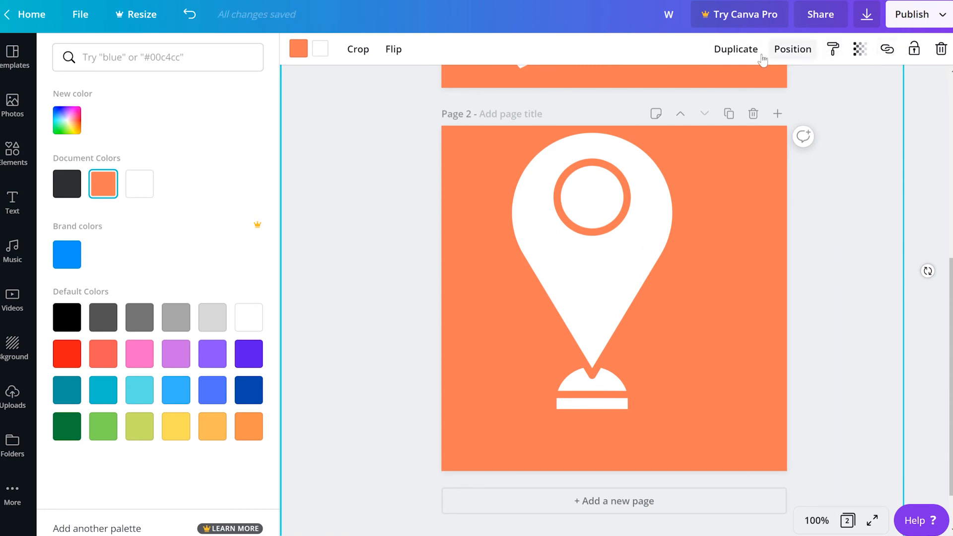
Align the location pin to the middle and center of page 2.
{"action": "left_click", "coordinate": [790, 49]}
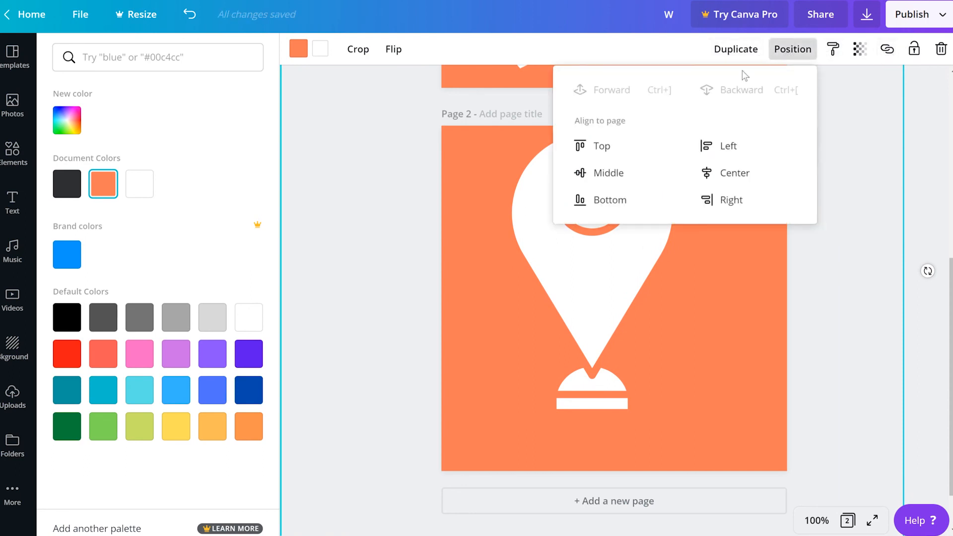
{"action": "left_click", "coordinate": [617, 174]}
{"action": "left_click", "coordinate": [735, 174]}
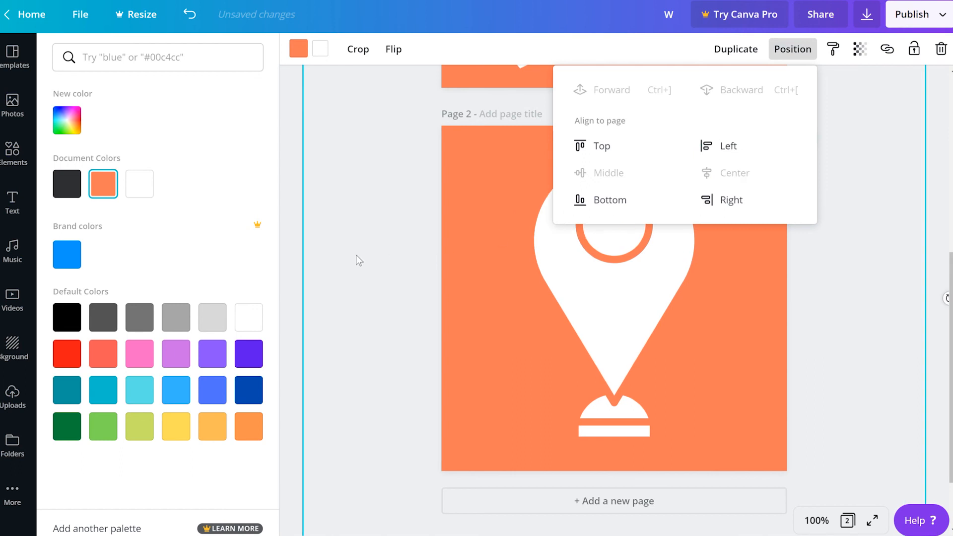
{"action": "left_click", "coordinate": [782, 267]}
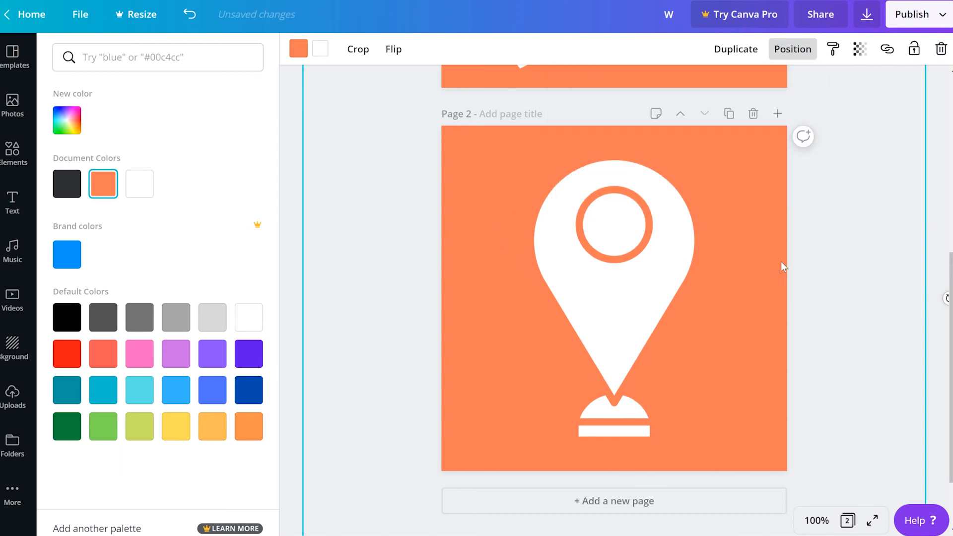
Download only page 1, the WL initials icon, as a PNG file.
{"action": "left_click", "coordinate": [818, 519]}
{"action": "left_click", "coordinate": [814, 417]}
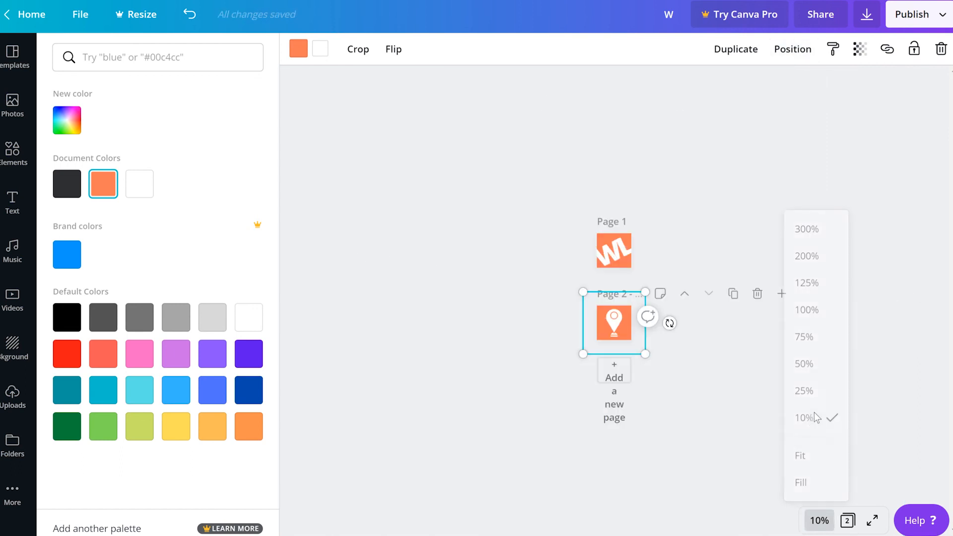
{"action": "left_click", "coordinate": [784, 370]}
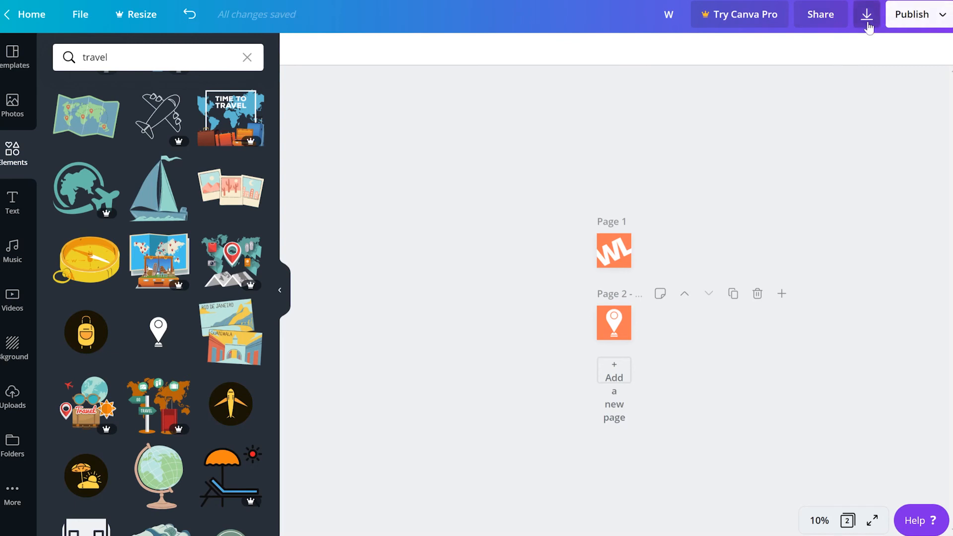
{"action": "left_click", "coordinate": [867, 20]}
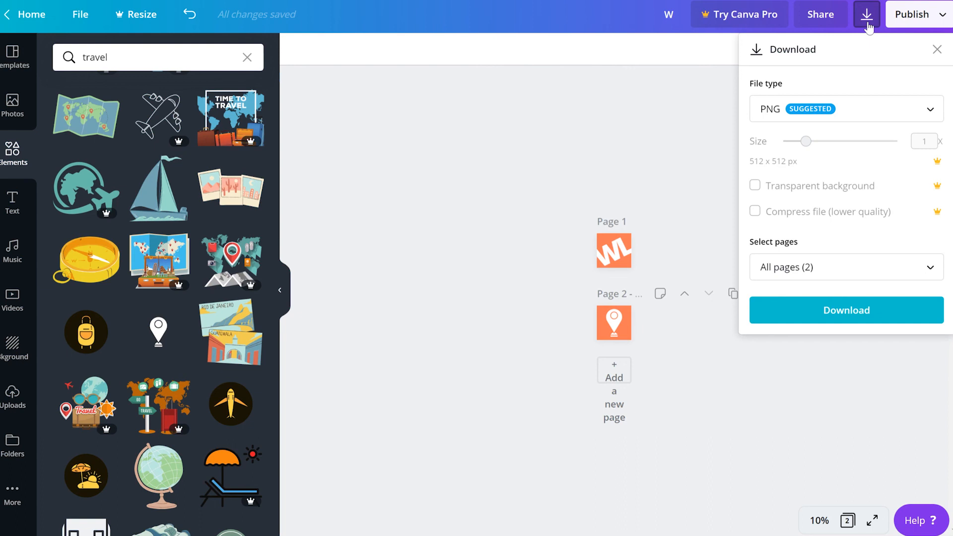
{"action": "left_click", "coordinate": [822, 271]}
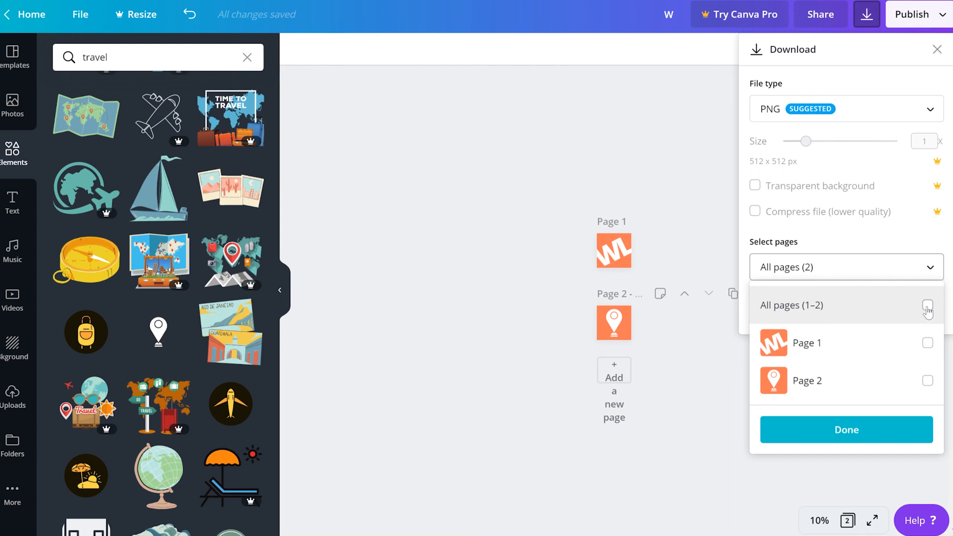
{"action": "left_click", "coordinate": [927, 342]}
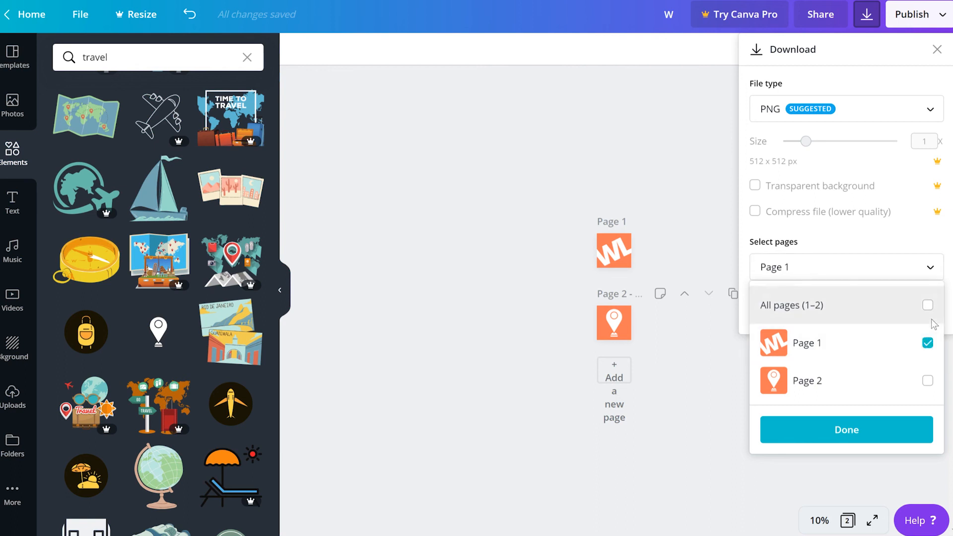
{"action": "left_click", "coordinate": [870, 432]}
{"action": "left_click", "coordinate": [846, 322]}
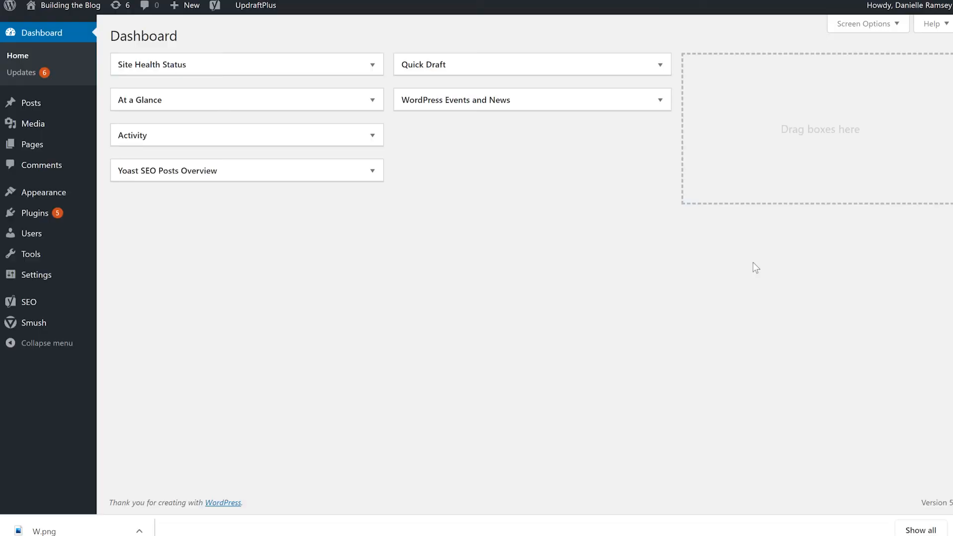
Switch to the WordPress dashboard, open the theme customizer's Site Identity settings and set the WL image favicon.png as the Site Icon.
{"action": "mouse_move", "coordinate": [61, 197]}
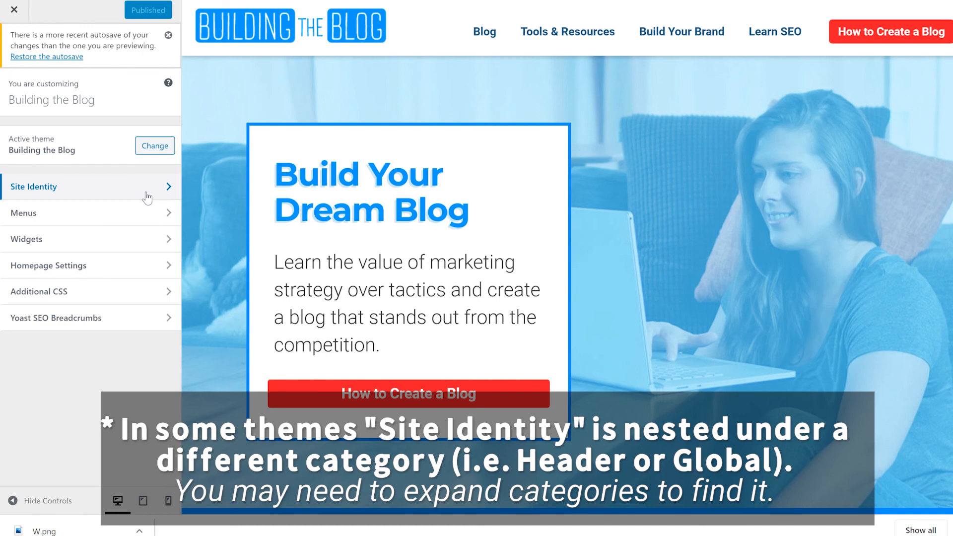
{"action": "left_click", "coordinate": [146, 194]}
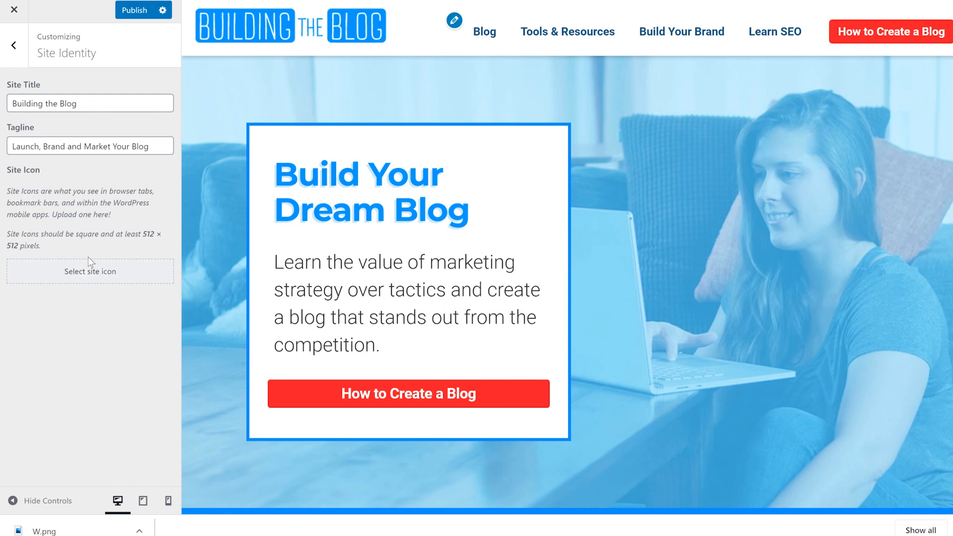
{"action": "left_click", "coordinate": [101, 281]}
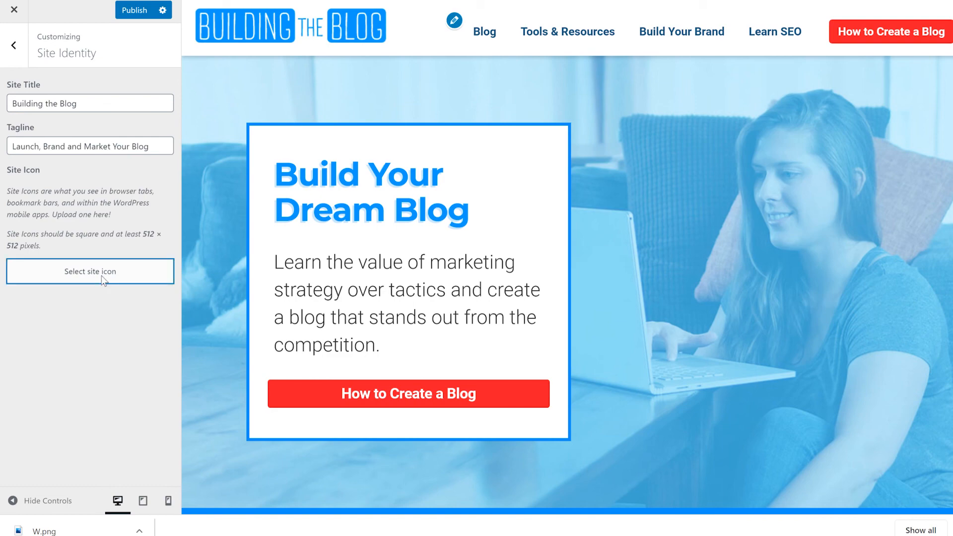
{"action": "left_click", "coordinate": [472, 257]}
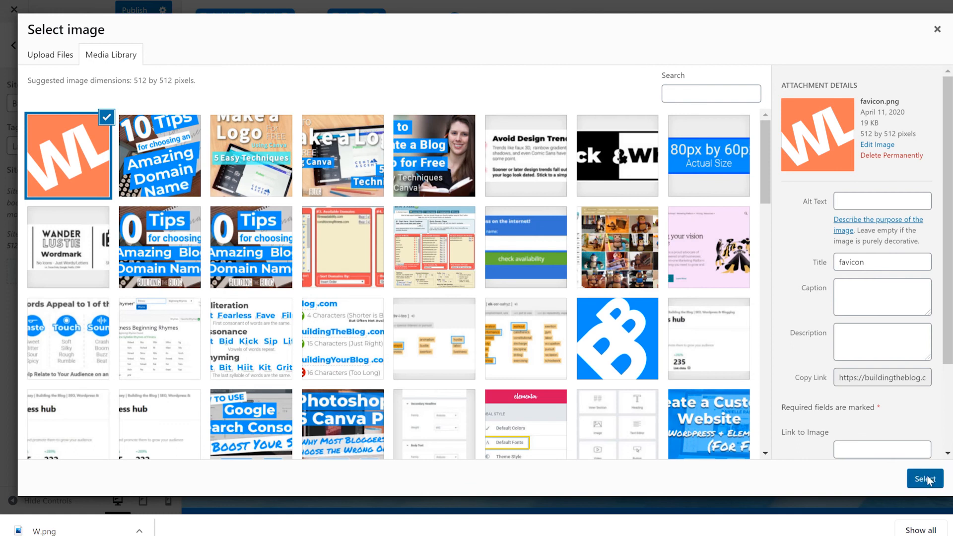
{"action": "left_click", "coordinate": [928, 479]}
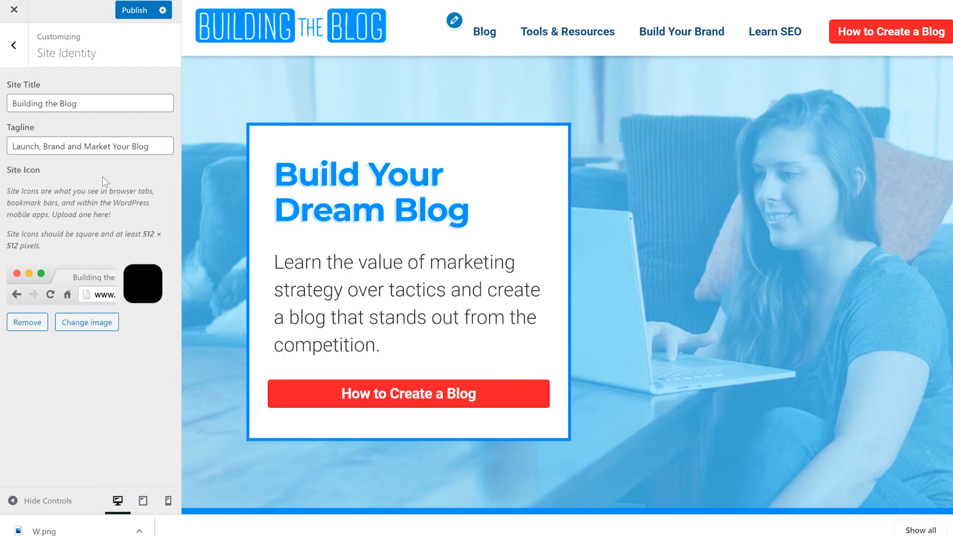